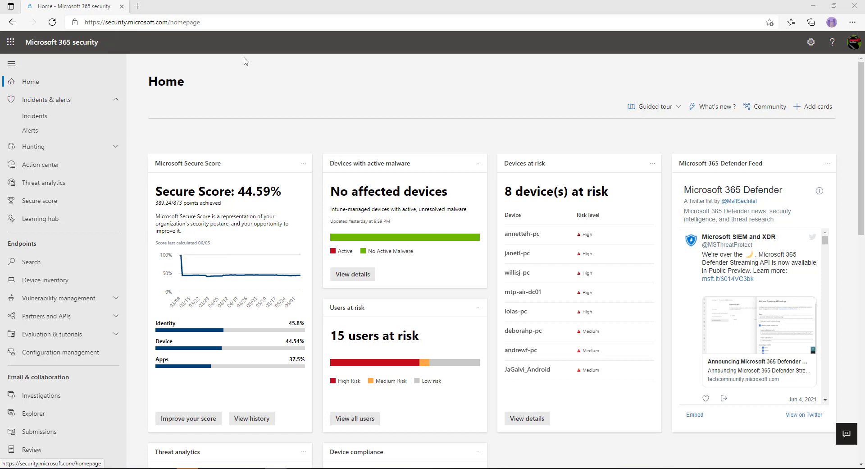
Review the security dashboard cards on the Home page, including the devices at risk
mouse_move(586, 166)
mouse_down()
mouse_move(568, 217)
mouse_move(530, 270)
mouse_move(587, 150)
mouse_up()
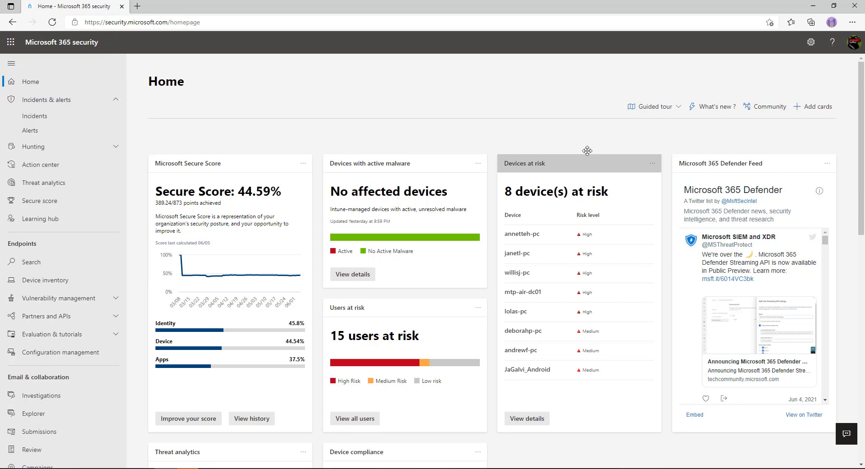
drag(587, 150, 576, 198)
scroll(562, 207, down, 5)
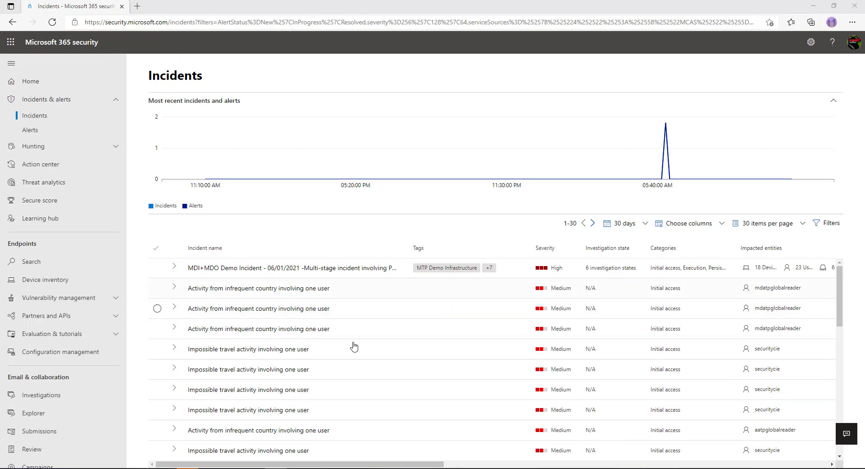
Review the incident list's further columns through detection sources, and expand the MDI+MDO Demo Incident to list its alerts
drag(369, 464, 547, 464)
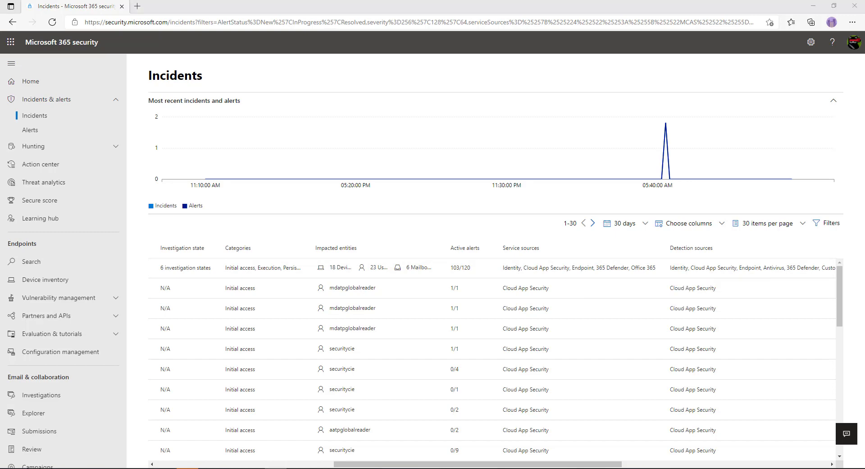
scroll(492, 356, left, 10)
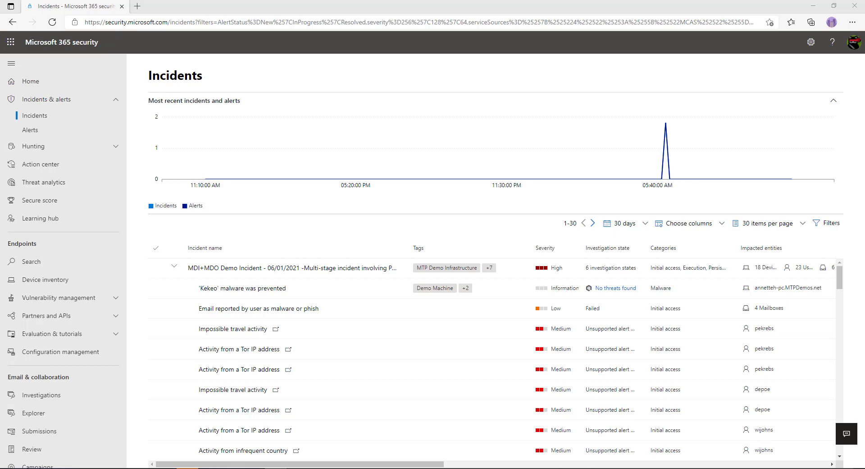
Review the MDI+MDO Demo Incident's details pane and its self-assignment confirmation, then close both without assigning the incident
click(157, 268)
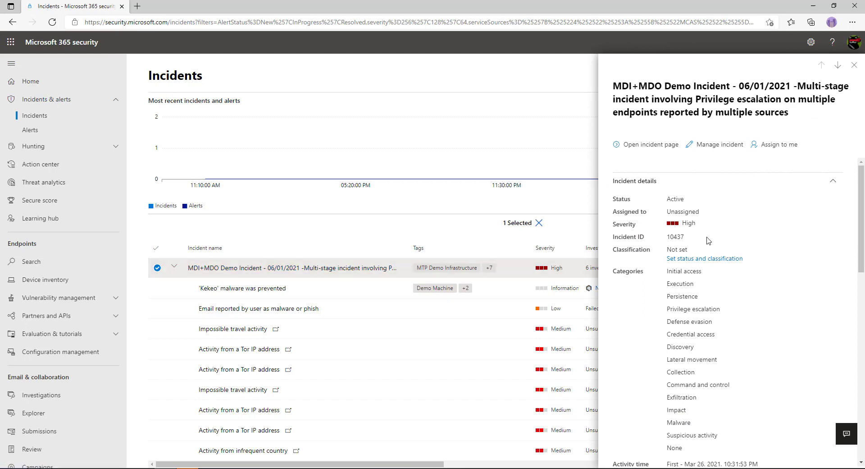
scroll(861, 234, down, 1)
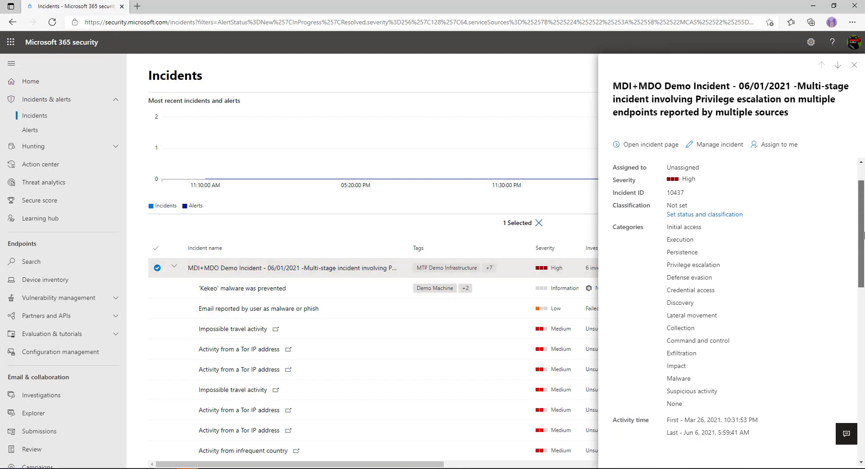
drag(863, 233, 863, 408)
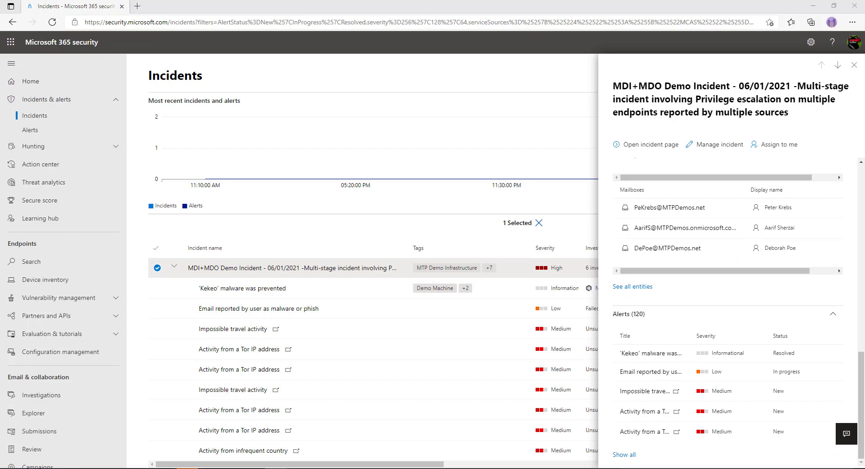
click(789, 148)
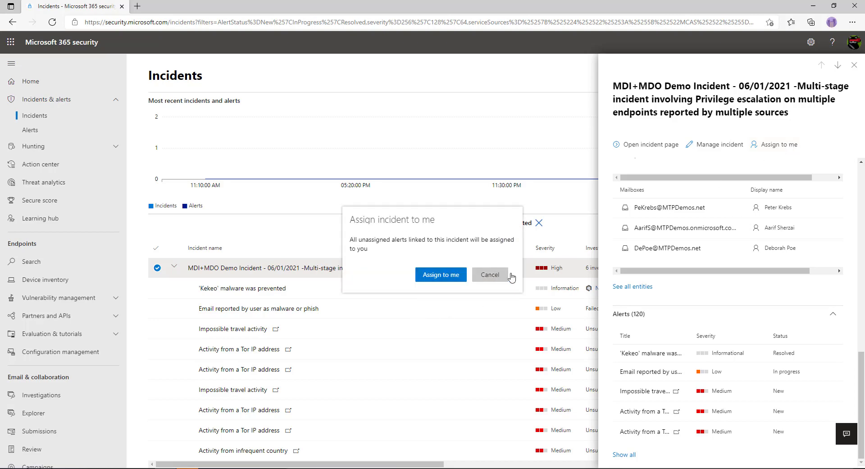
click(489, 275)
click(855, 67)
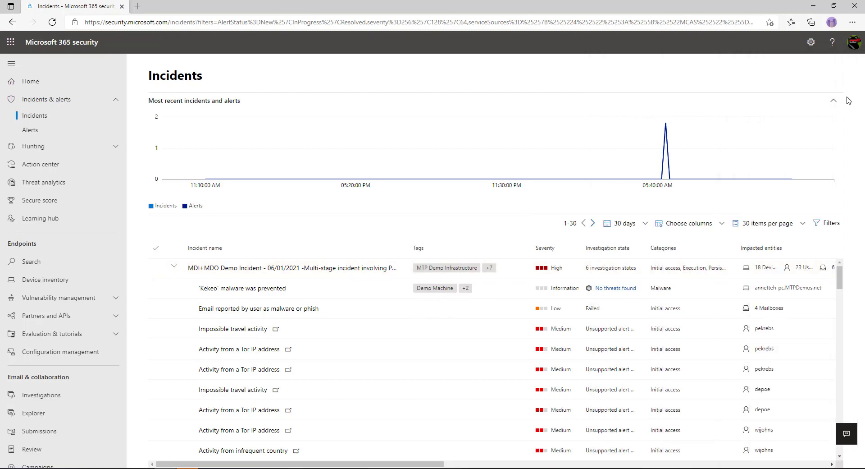
Review the filters available for the incident list, from status and severity to service sources and tags, without changing any
click(834, 224)
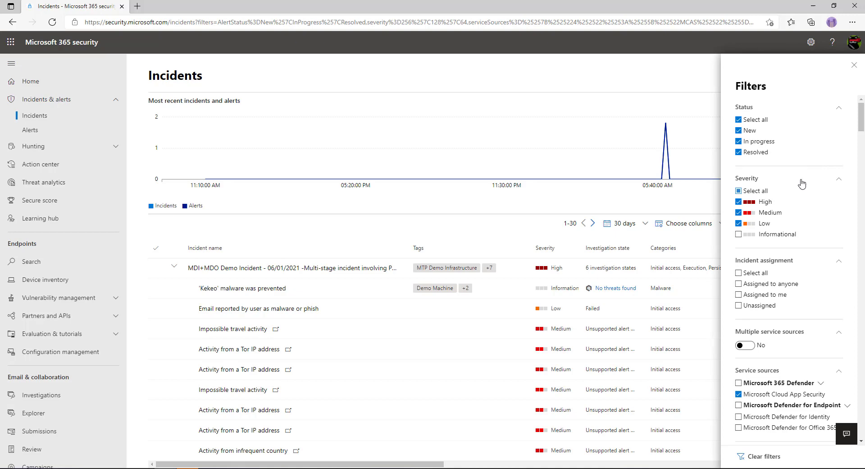
scroll(861, 132, down, 2)
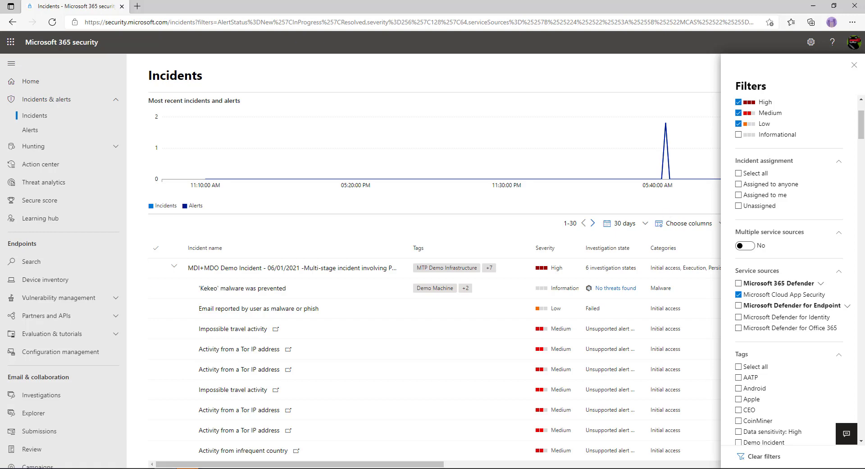
click(854, 64)
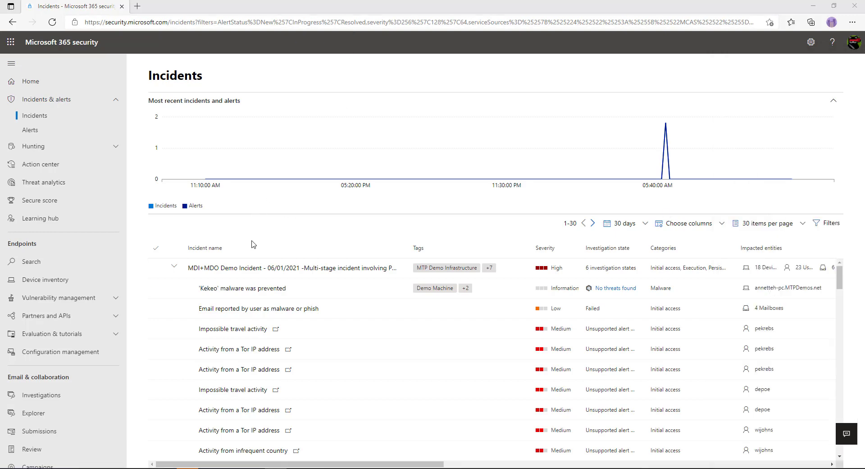
Open the MDI+MDO Demo Incident's page and examine the alert timeline, impacted entities and evidence in its summary
click(254, 269)
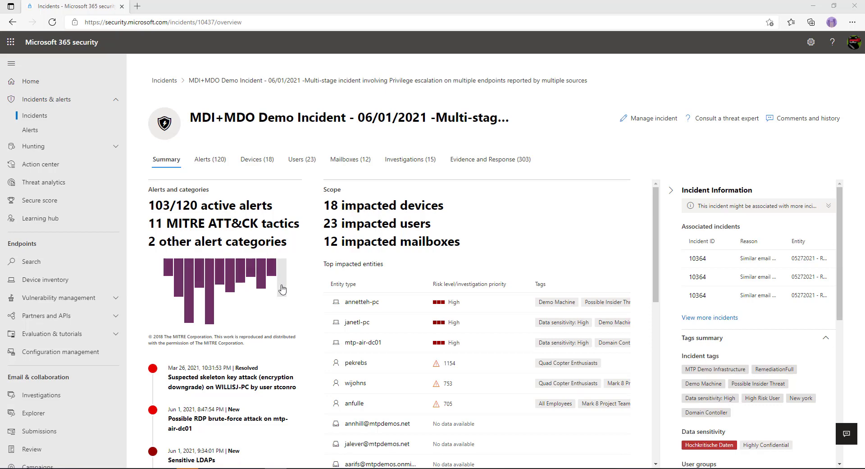
scroll(285, 290, down, 1)
scroll(247, 296, down, 3)
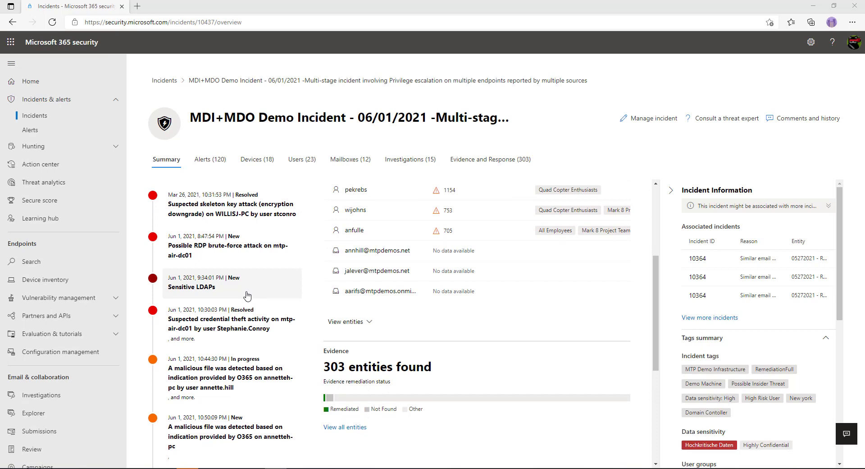
scroll(245, 298, down, 2)
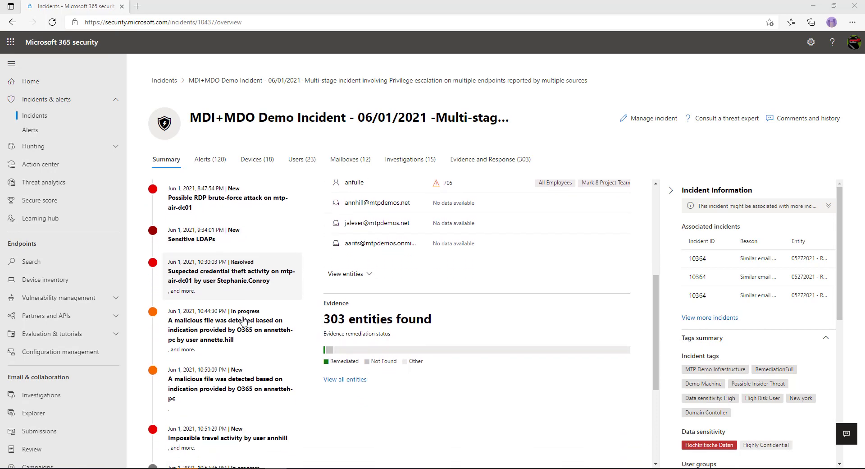
scroll(243, 320, down, 2)
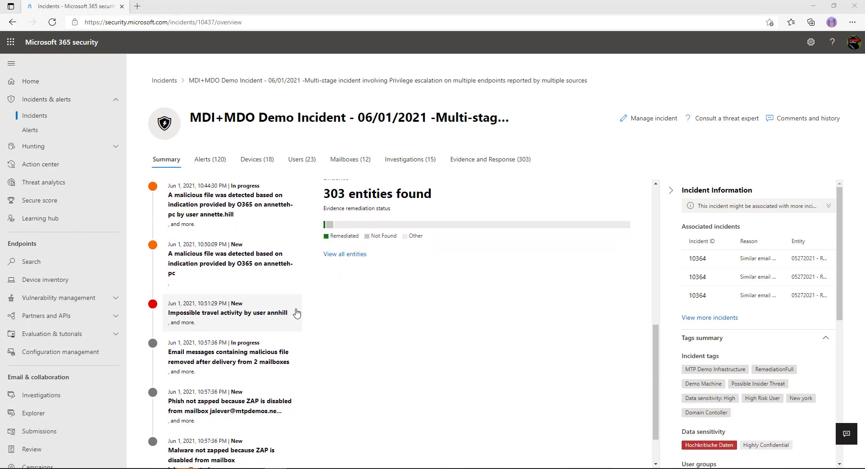
scroll(296, 304, up, 5)
scroll(297, 312, up, 1)
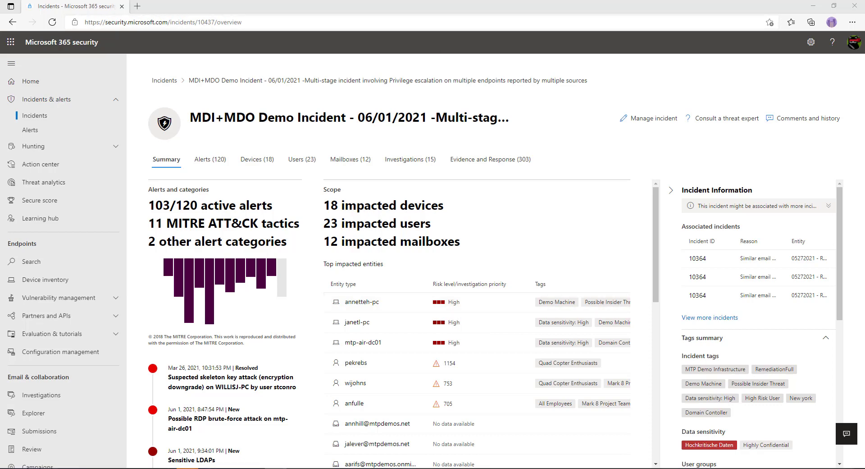
Examine the incident's associated incidents, tags summary and incident details, plus the end of its alert timeline
click(840, 238)
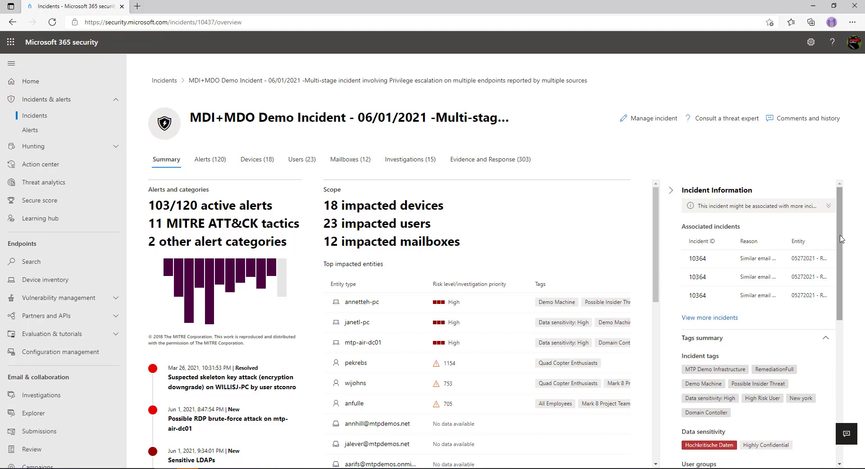
click(840, 239)
scroll(841, 239, down, 2)
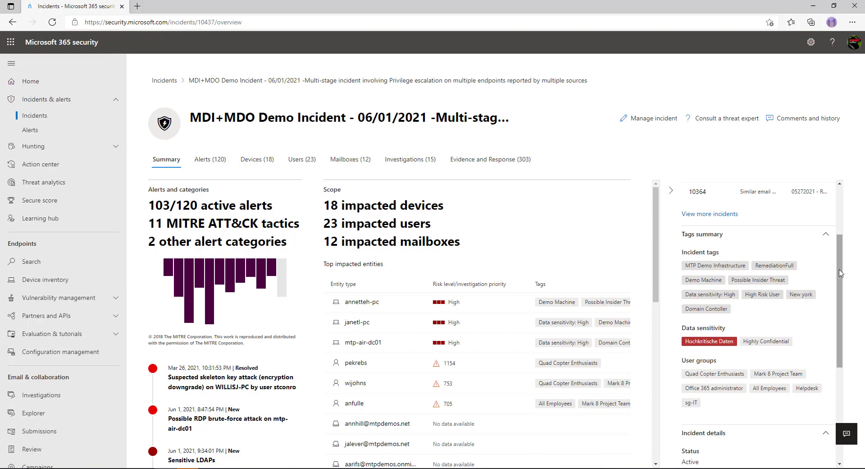
drag(839, 272, 774, 425)
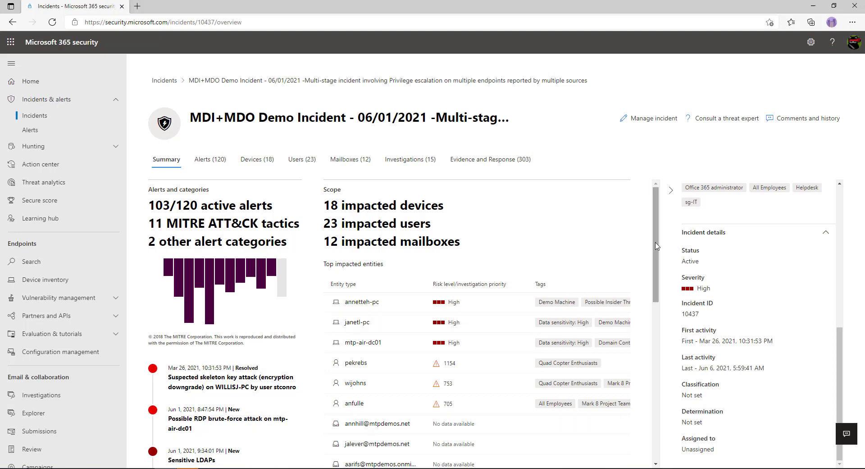
drag(655, 253, 668, 395)
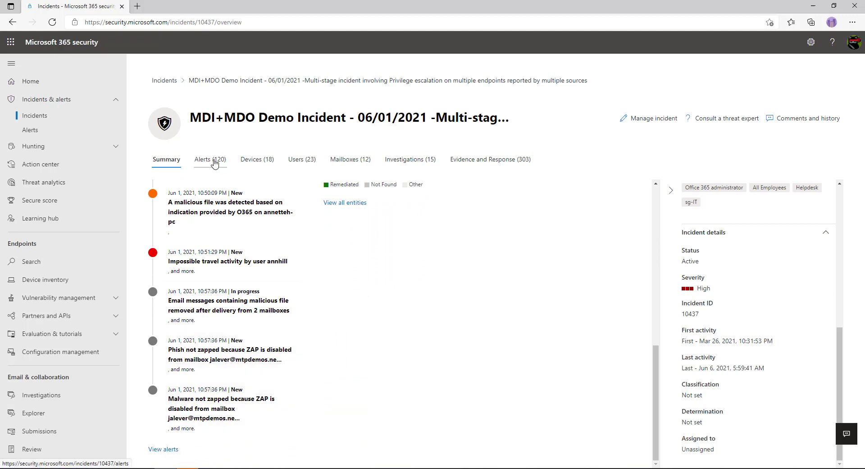
List the incident's alerts, expand the Suspicious PowerShell command line group and open its first alert
click(207, 163)
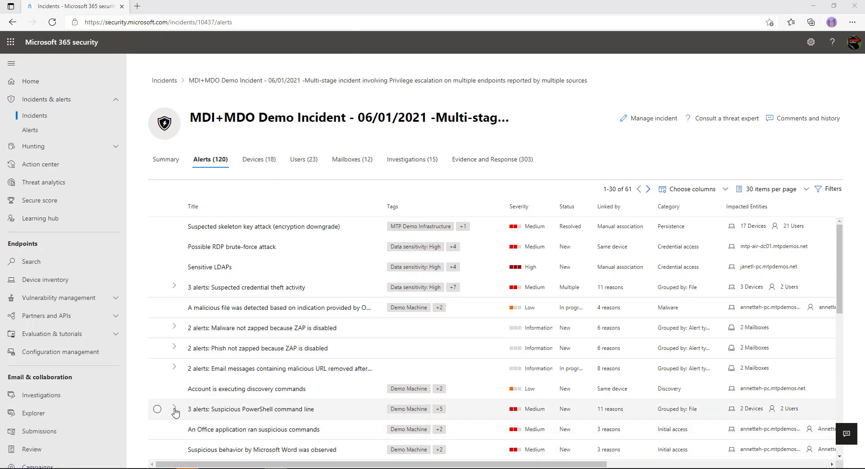
click(278, 412)
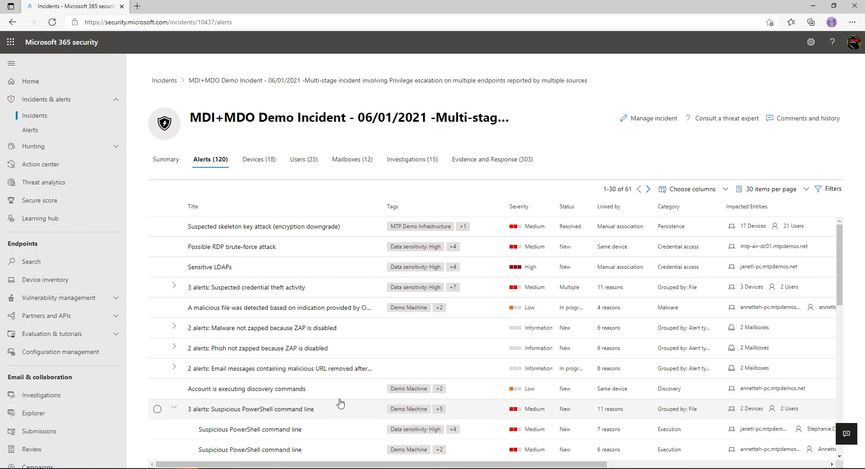
scroll(347, 415, down, 3)
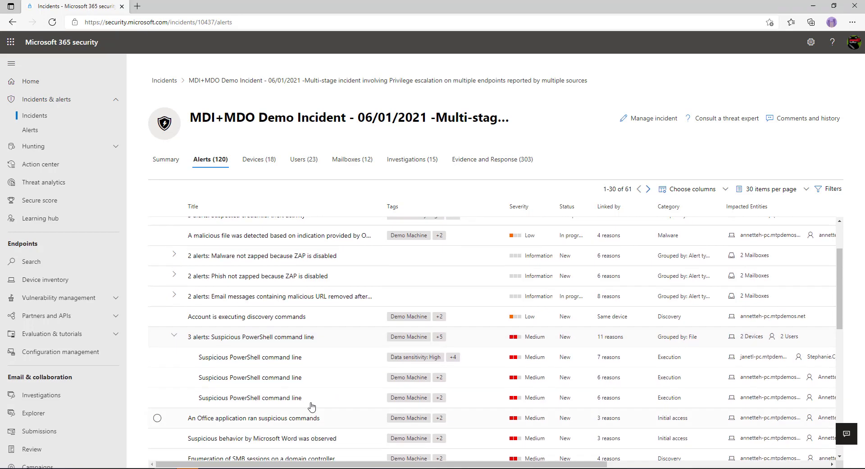
click(271, 357)
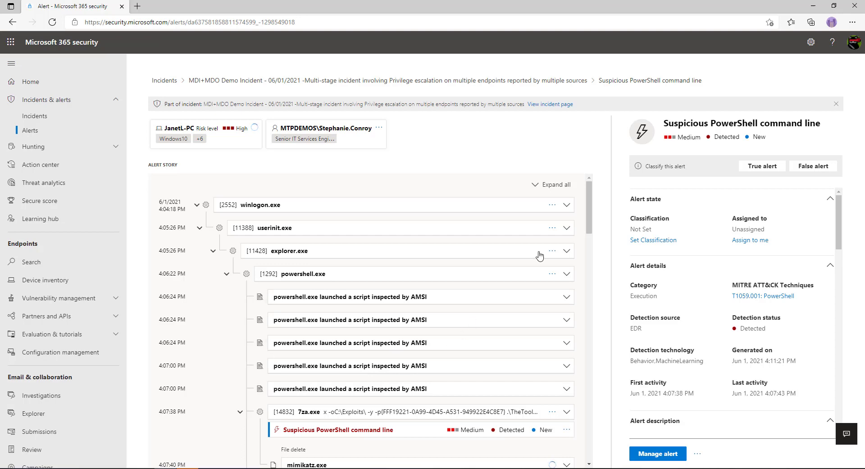
Follow the alert story to the mimikatz.exe process and expand its details for examination
scroll(589, 207, down, 1)
drag(590, 209, 592, 234)
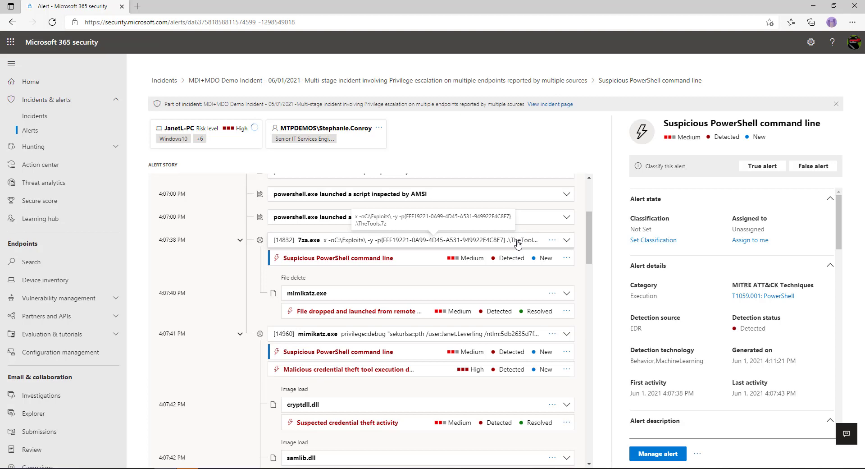
click(566, 333)
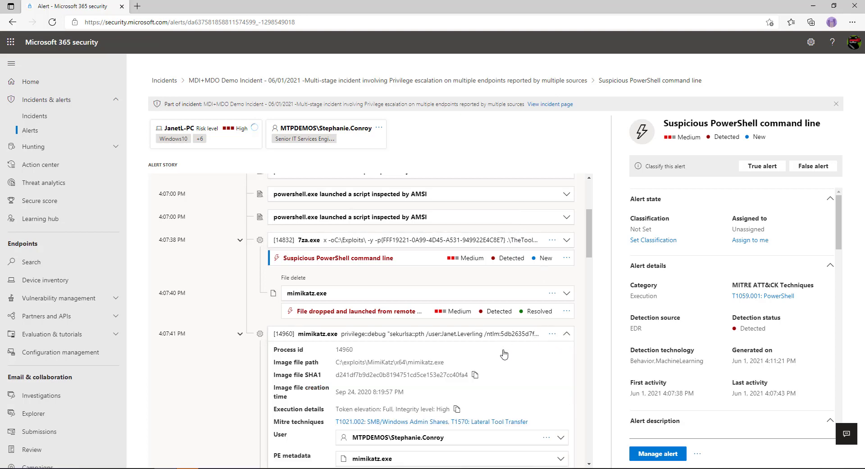
scroll(522, 400, down, 1)
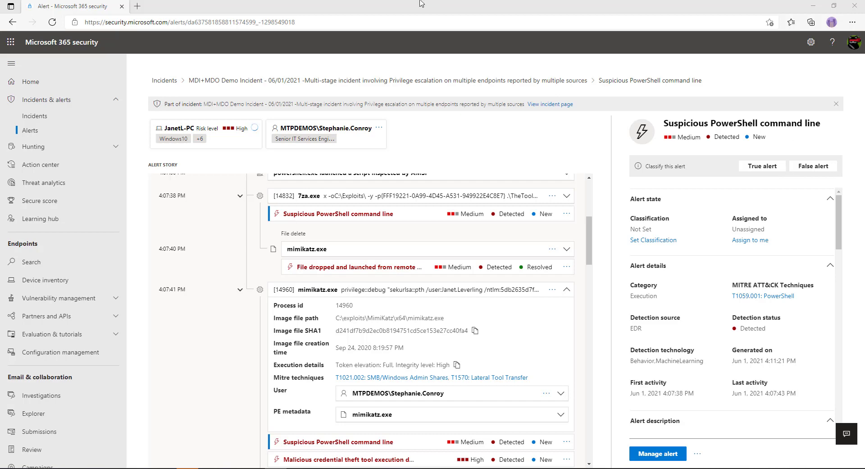
Review the alert's description, recommended actions, incident details, automated investigation and impacted assets
scroll(730, 316, down, 5)
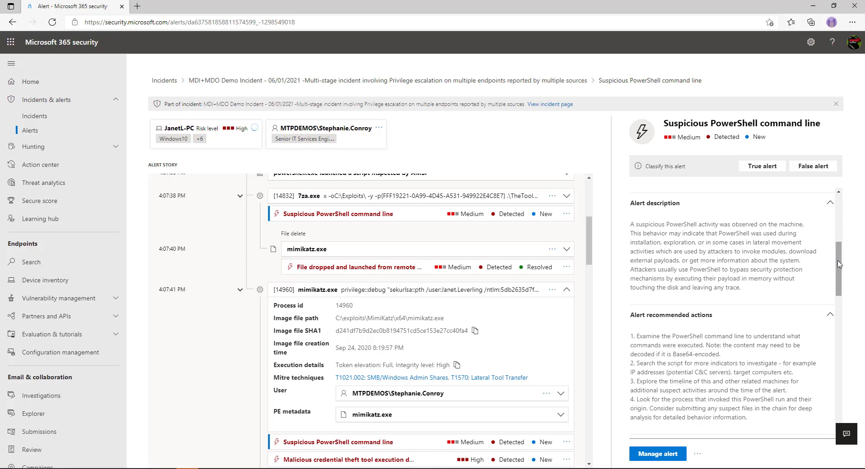
drag(839, 269, 841, 311)
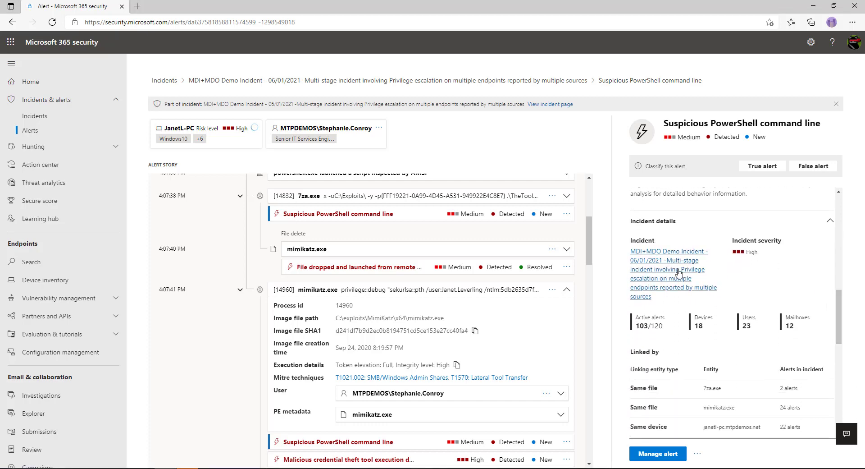
drag(836, 320, 837, 384)
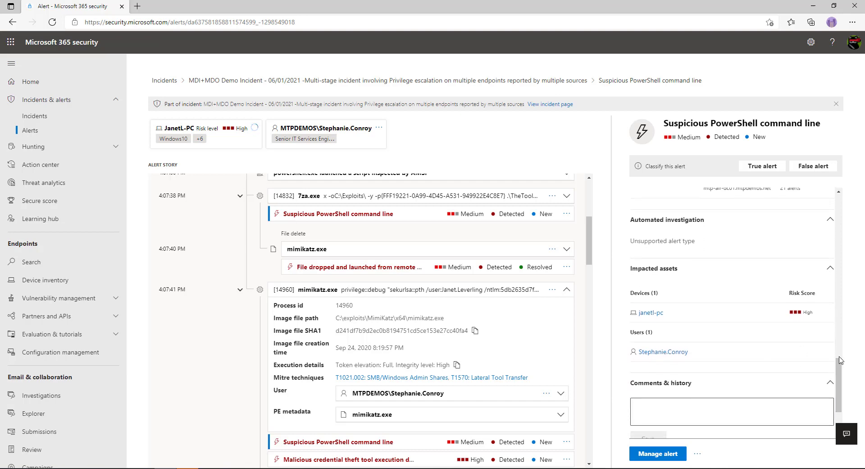
Open the alert's management settings and view the status and classification options without changing them
click(653, 454)
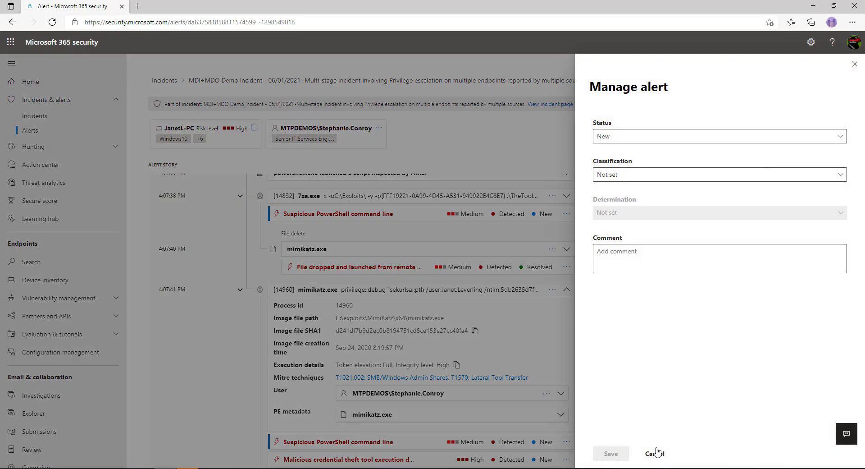
click(717, 142)
click(717, 143)
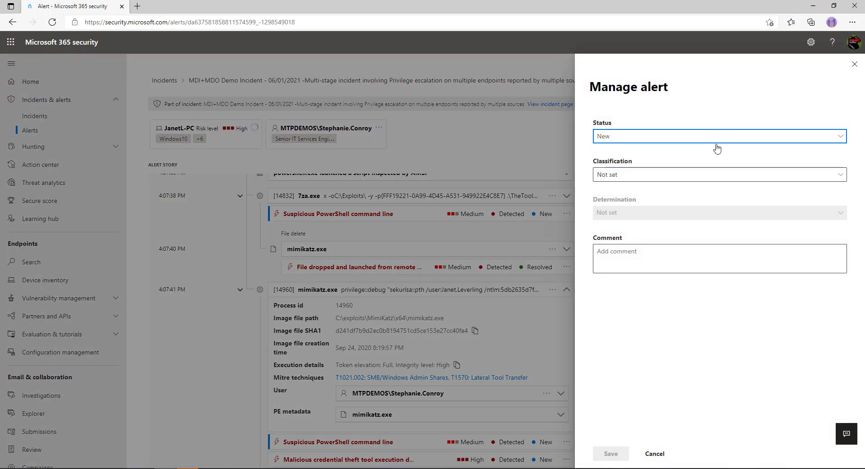
click(688, 177)
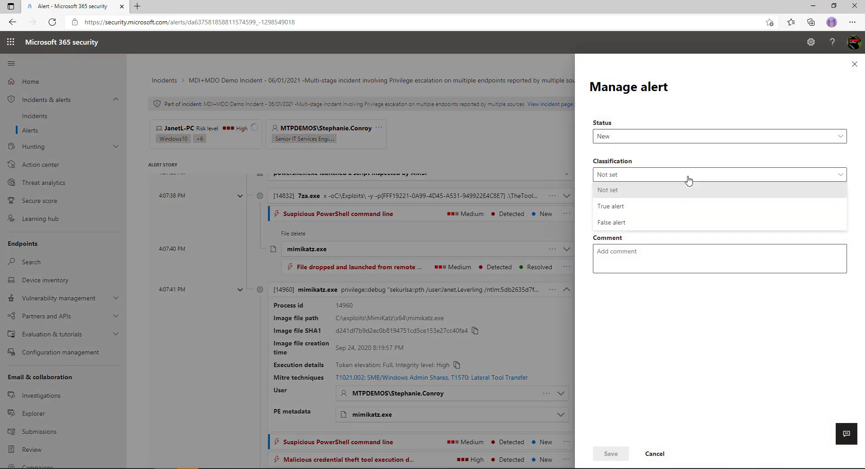
click(713, 294)
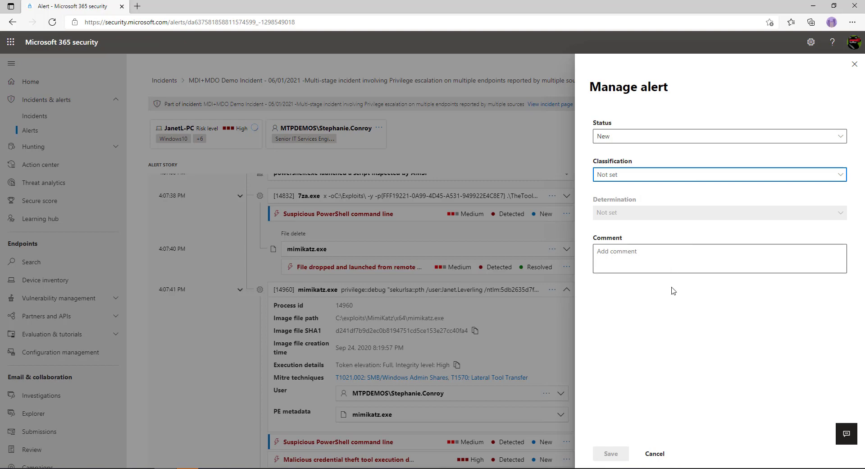
Leave the alert's management settings, view the Consult a threat expert form and dismiss it without submitting a request
click(666, 454)
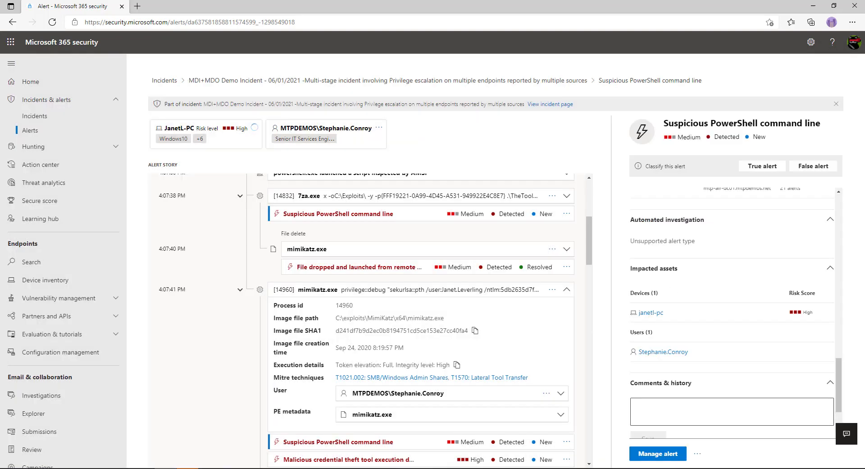
click(698, 454)
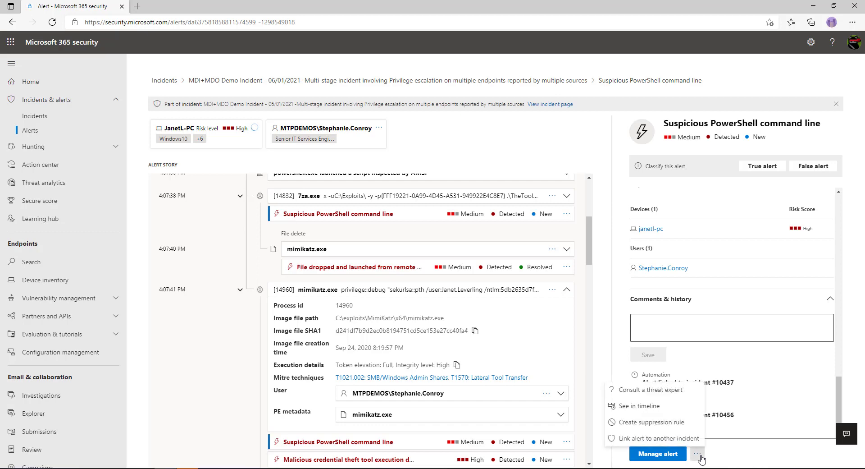
click(660, 391)
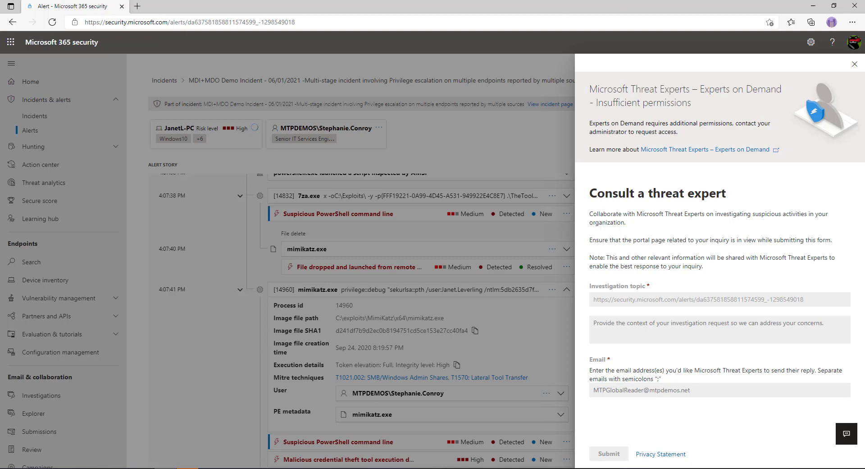
key(Escape)
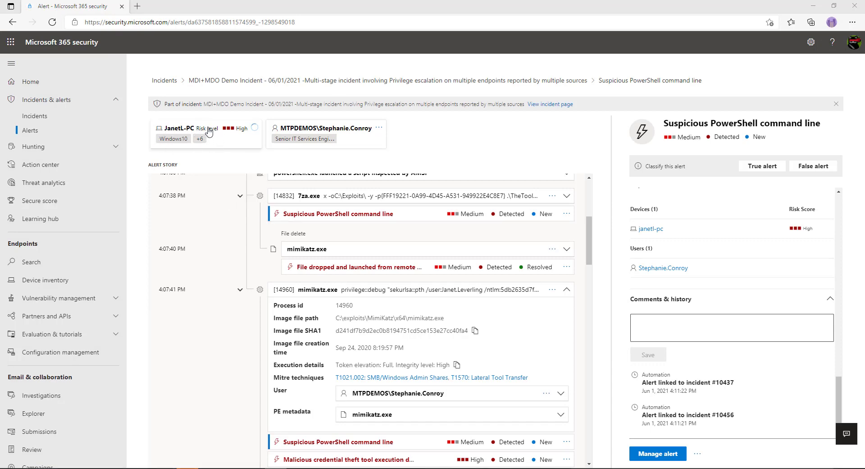
Review the janetl-pc device's details and active alerts, and open its full device page to read the device summary
click(209, 133)
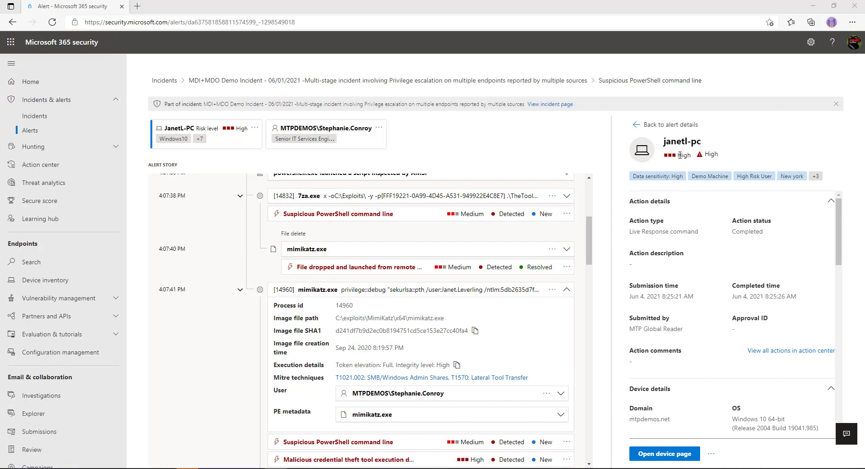
drag(842, 223, 841, 366)
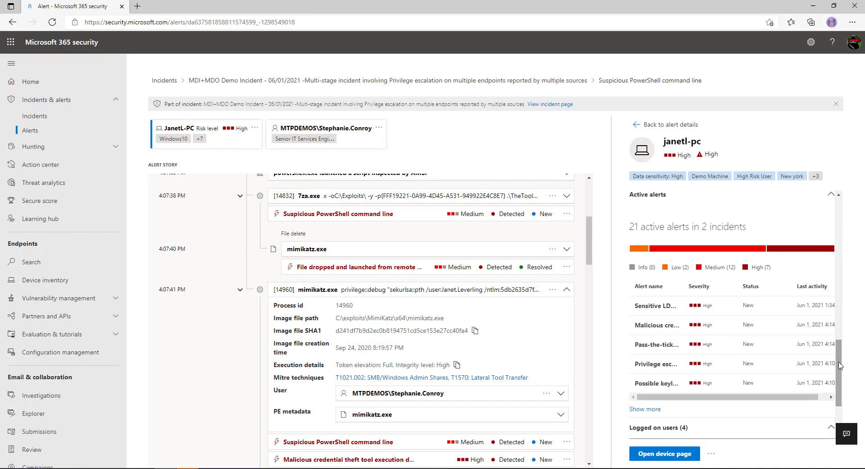
click(665, 452)
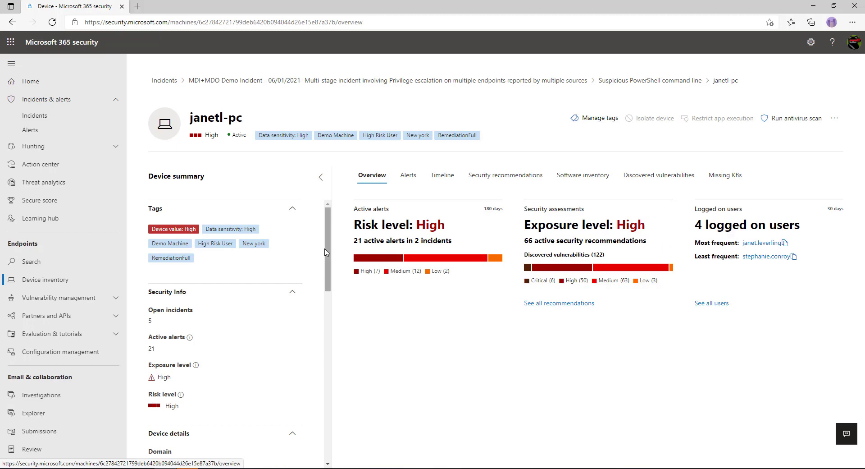
scroll(327, 252, down, 10)
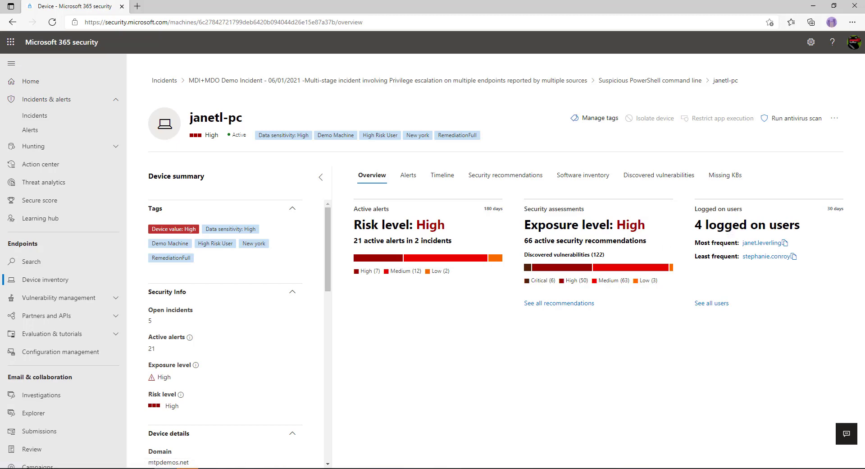
Review the device's timeline, security recommendations, software inventory and discovered vulnerabilities
click(437, 184)
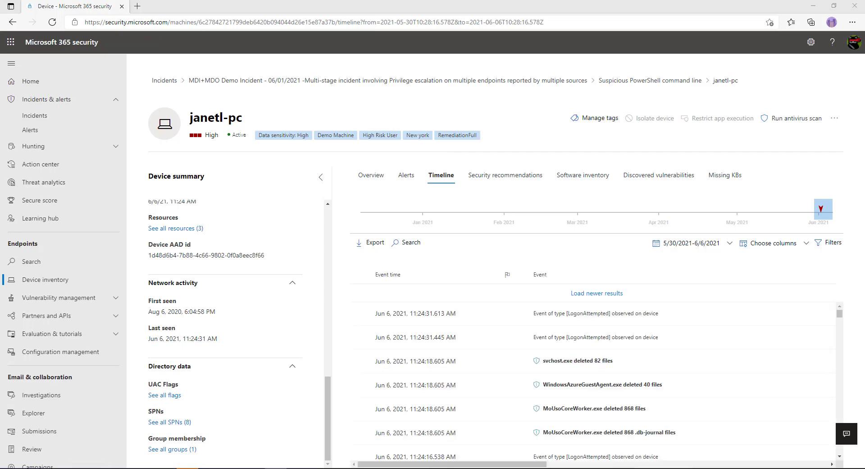
click(513, 177)
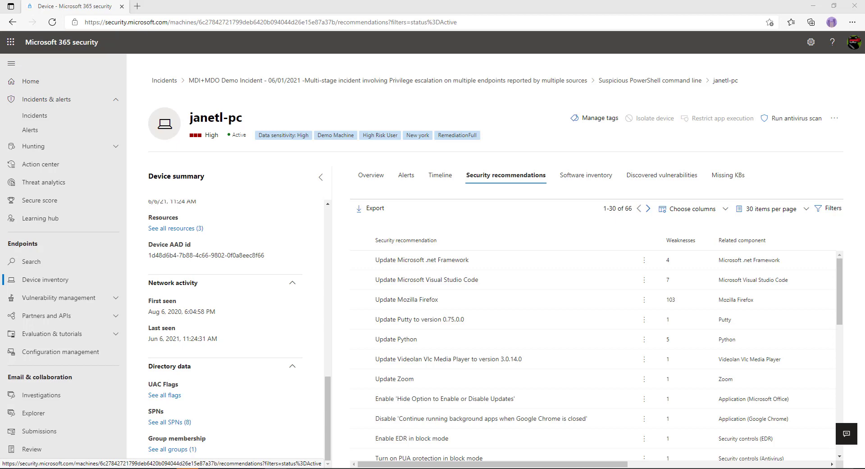
click(587, 180)
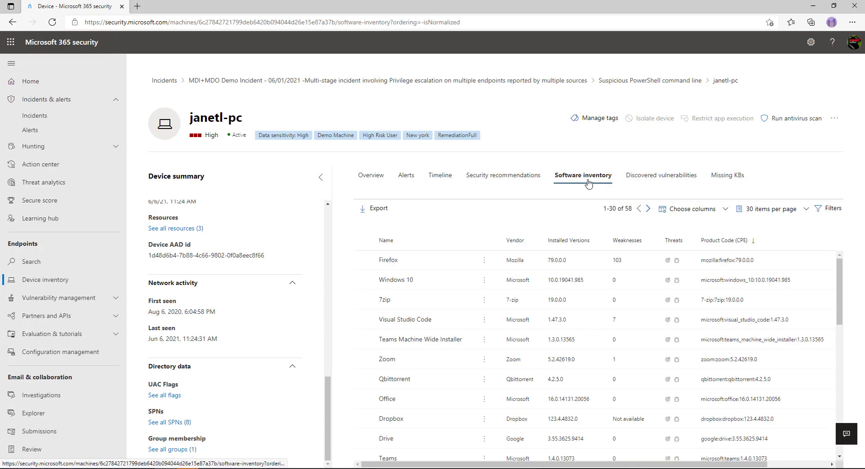
key(Right)
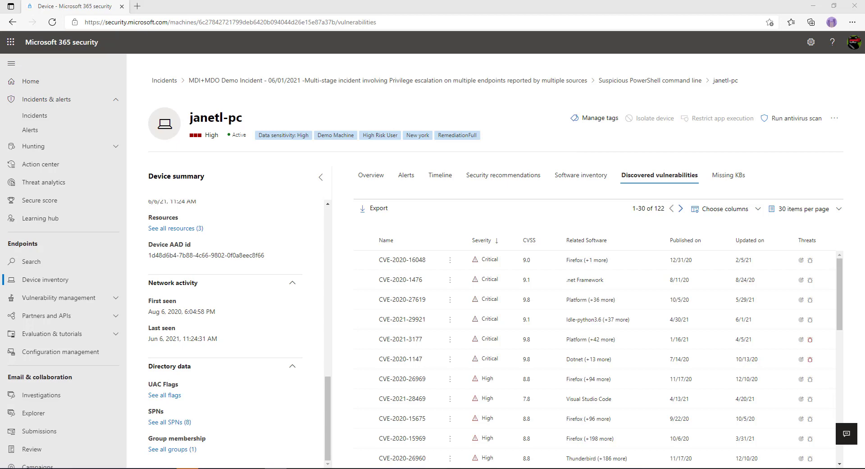
Return to the multi-stage incident, review its devices and users, and open the first named user's profile page
click(394, 86)
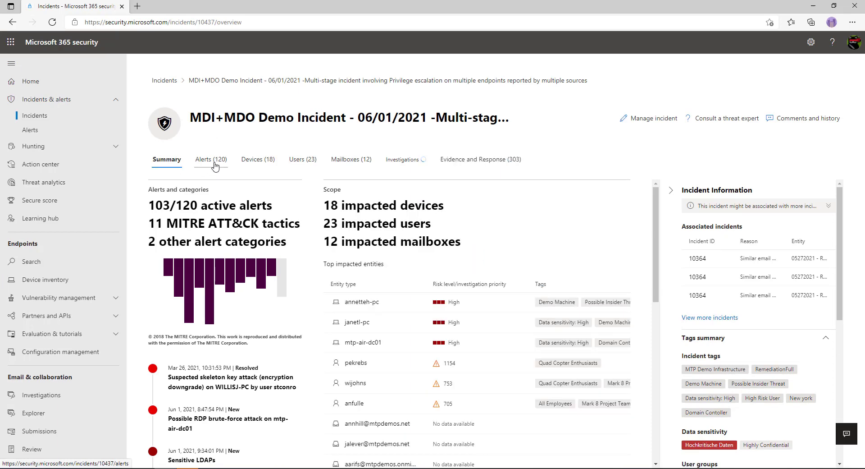
click(254, 163)
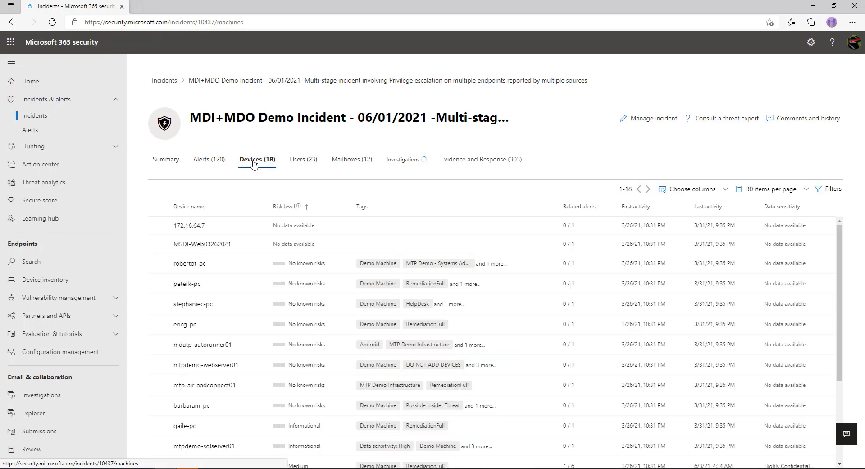
click(309, 162)
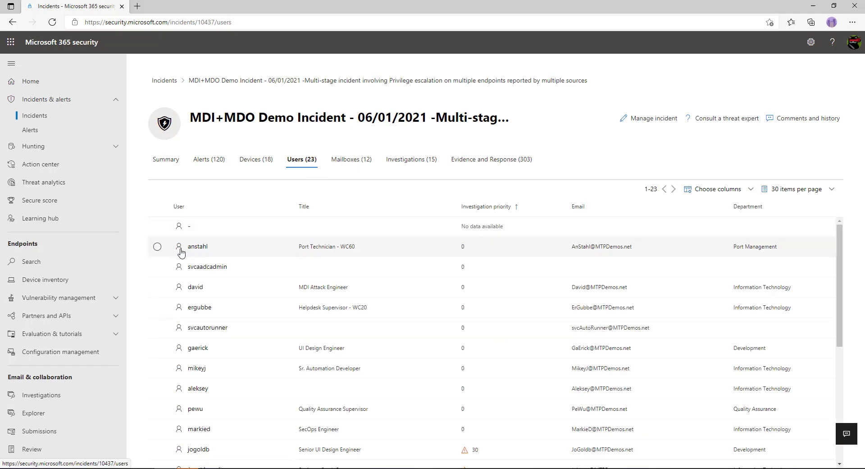
click(194, 248)
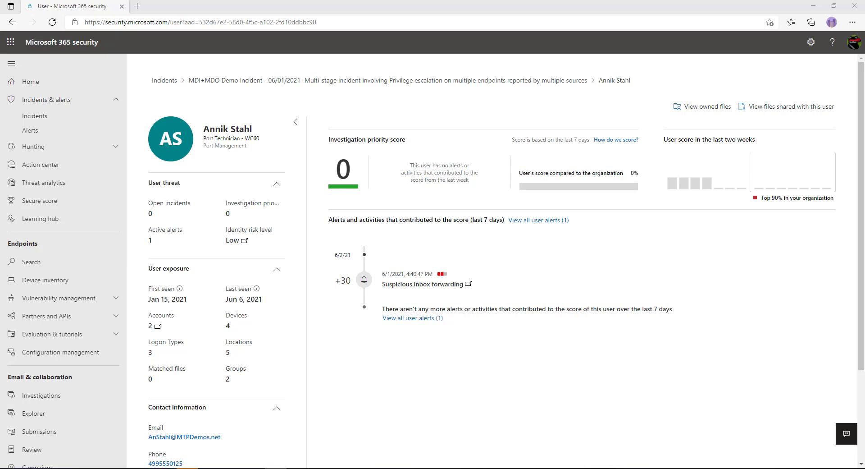
Go back to the incident's investigations and open the first one, triggered by Mail with malicious file is zapped
click(333, 82)
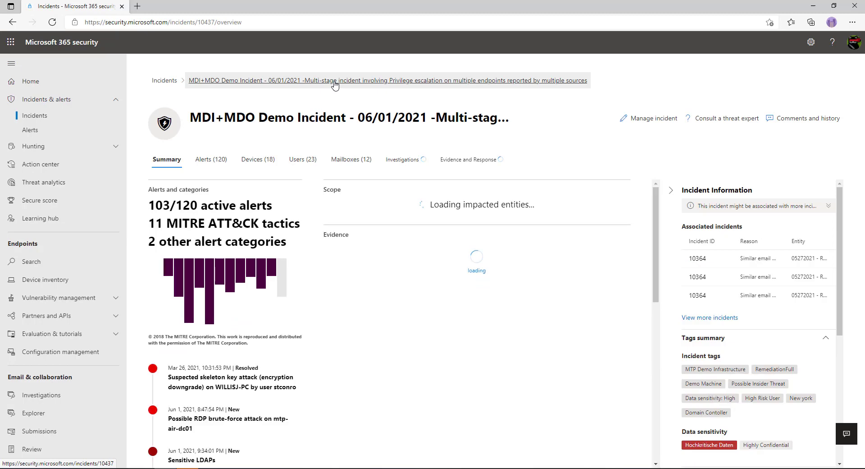
click(405, 162)
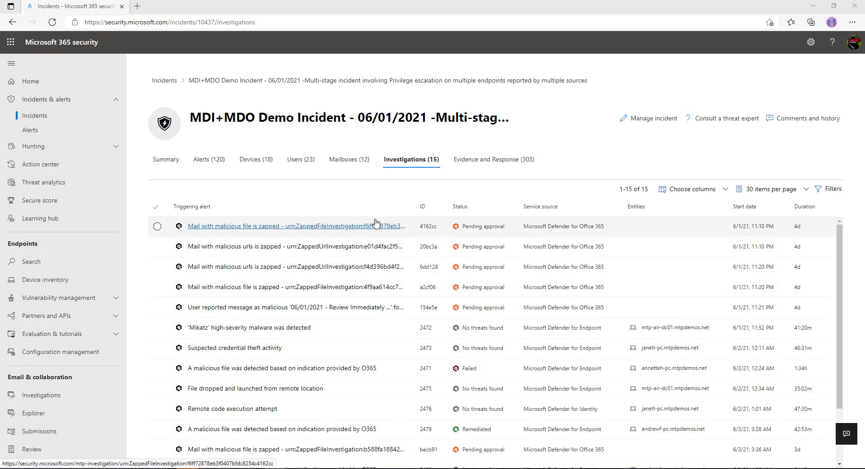
click(337, 228)
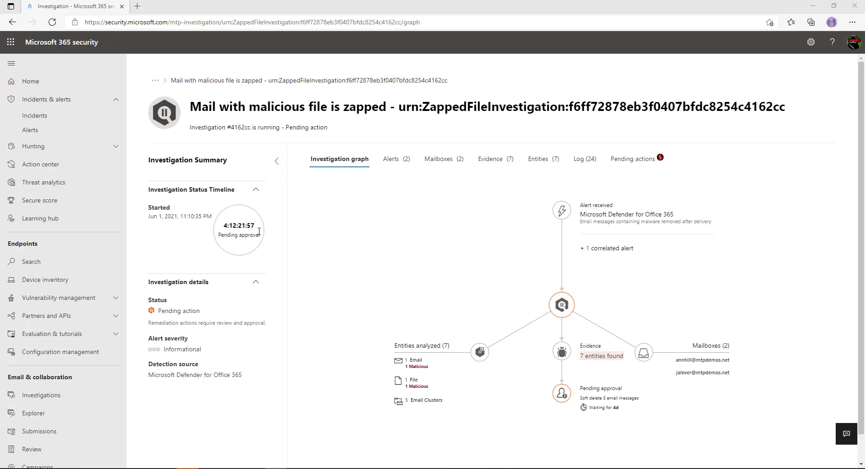
Examine the investigation's status timeline and pending actions, and open the first soft delete emails action
drag(224, 226, 255, 225)
click(265, 256)
click(509, 163)
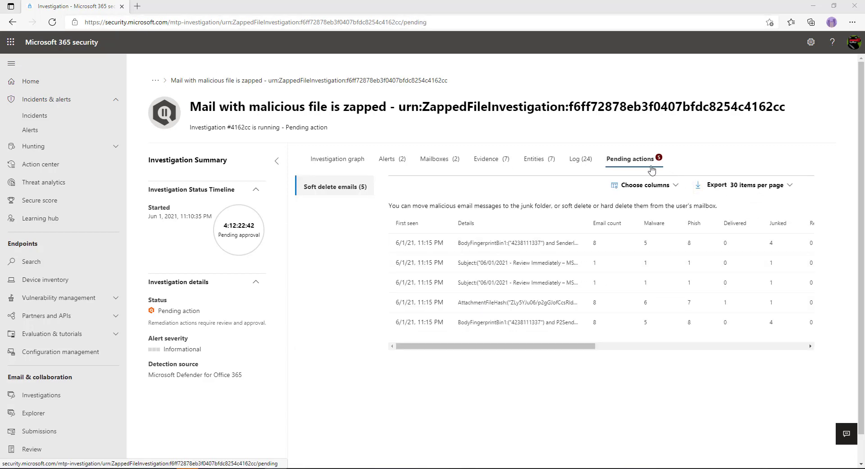
click(412, 244)
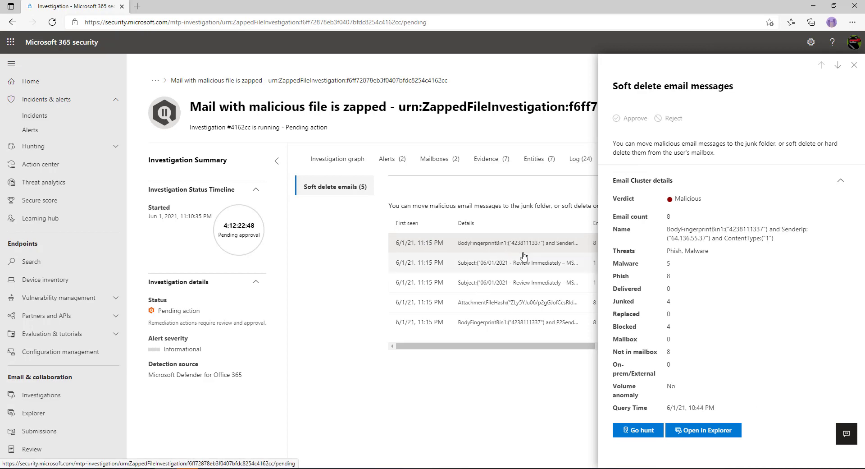
Hunt for the malicious email cluster in advanced hunting, inspect the returned email record and close its details
click(638, 432)
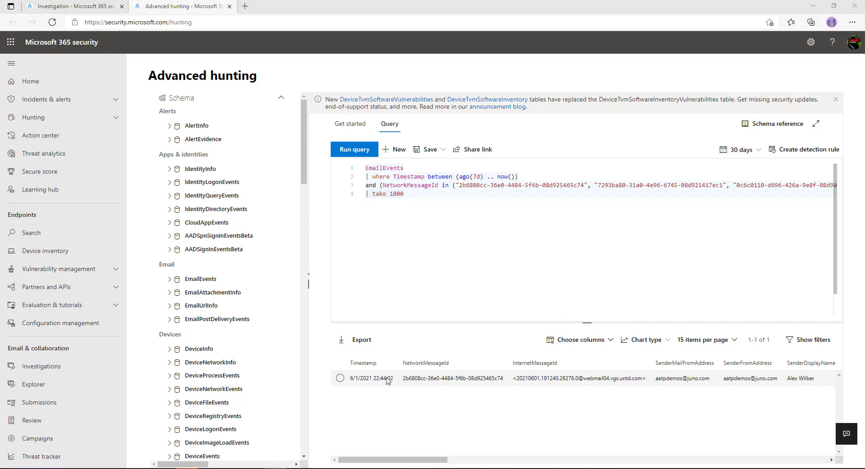
click(547, 383)
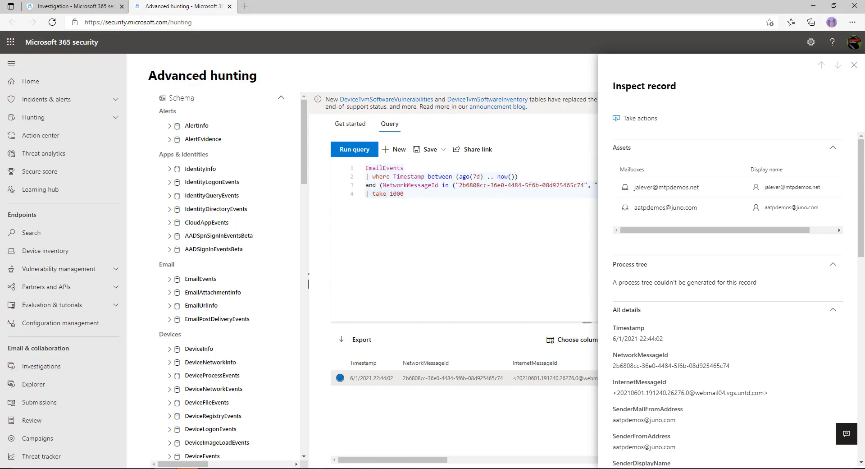
click(855, 65)
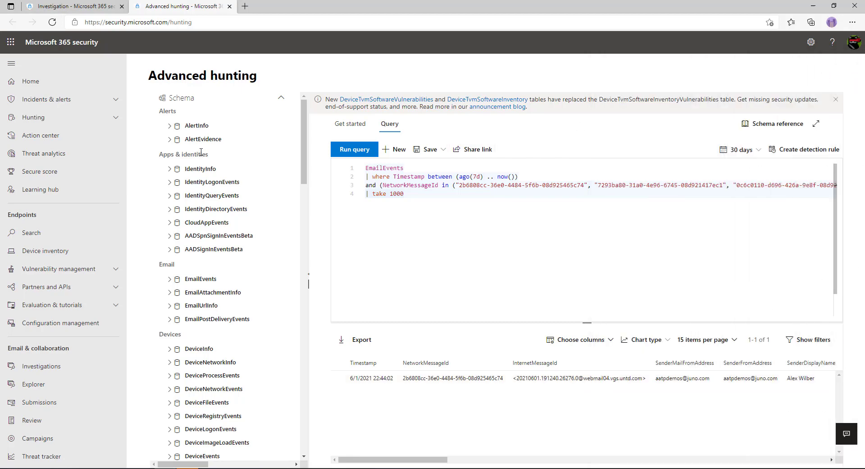
Expand the EmailEvents table in the hunting schema and browse its columns and the device tables
click(169, 279)
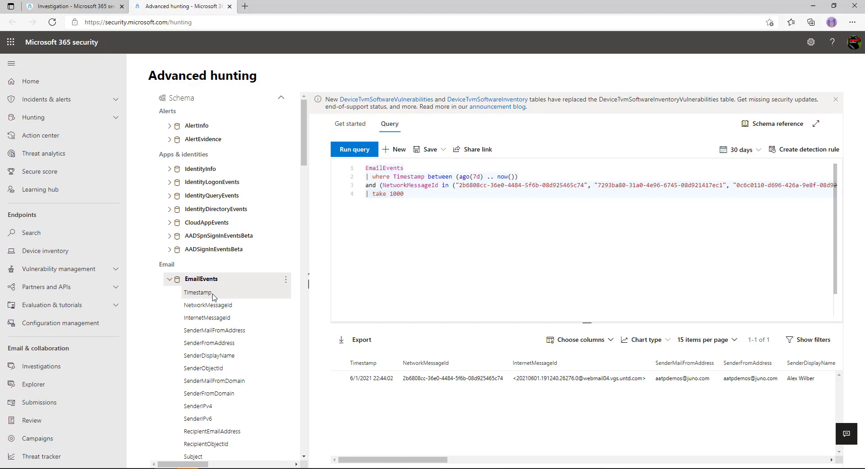
drag(303, 161, 302, 265)
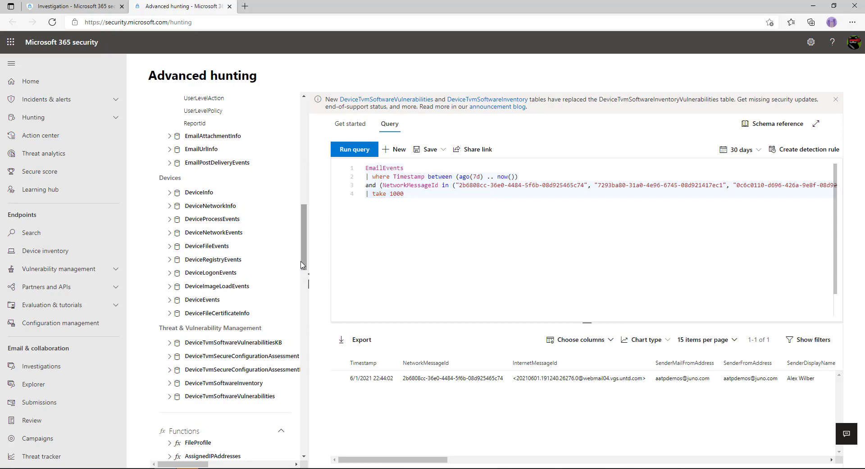
Load the APT Baby Shark query from the Community shared queries' Campaigns group into the query editor
drag(302, 265, 311, 317)
click(188, 203)
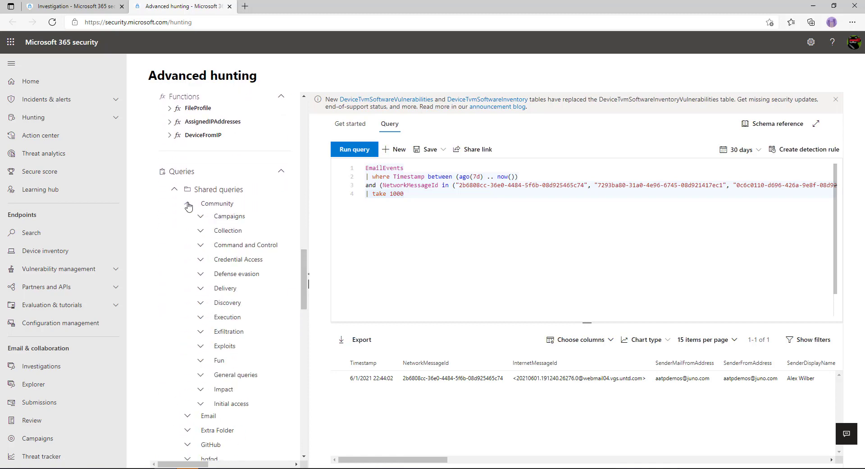
click(197, 219)
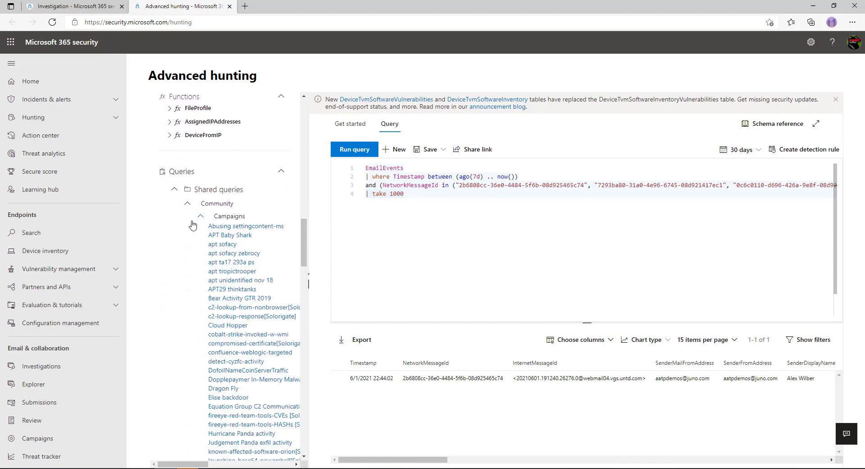
click(227, 235)
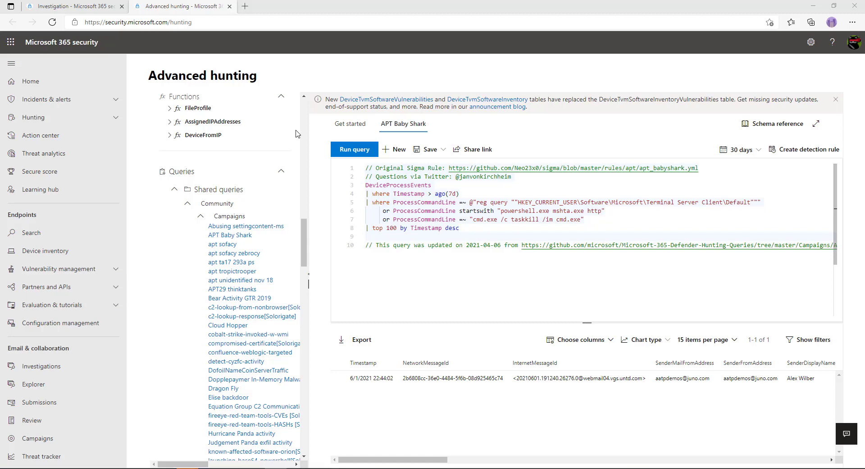
Switch to Threat analytics and open the report LemonDuck and LemonCat: Modern mining malware
click(36, 155)
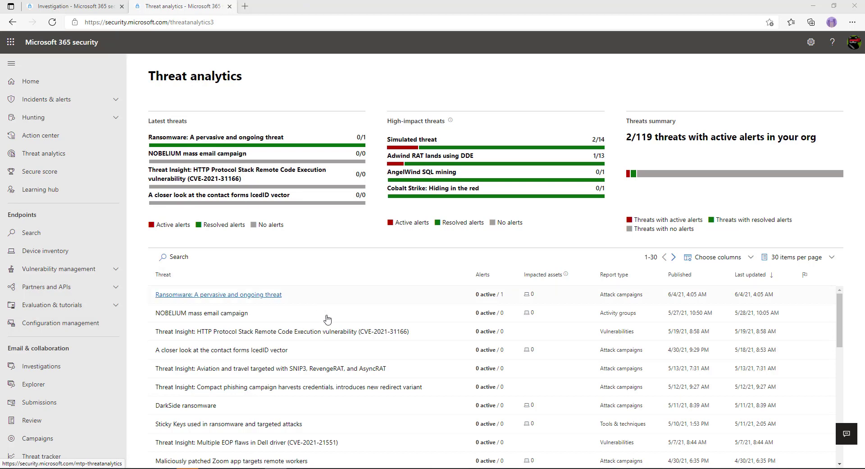
scroll(270, 383, down, 2)
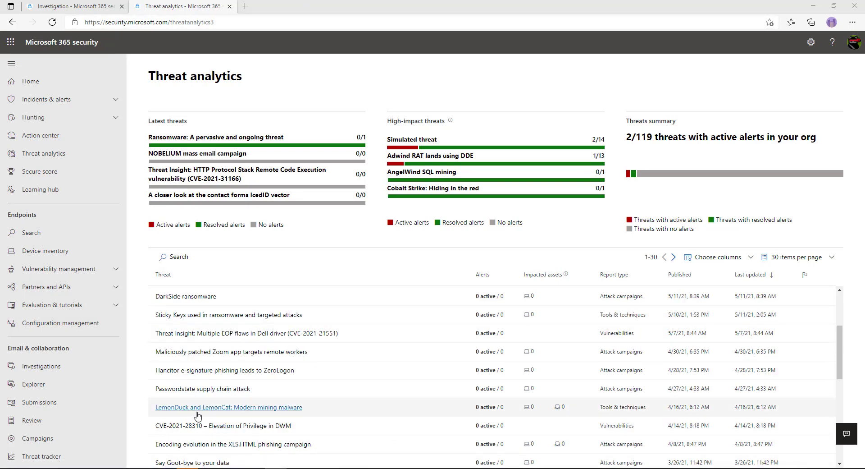
click(281, 407)
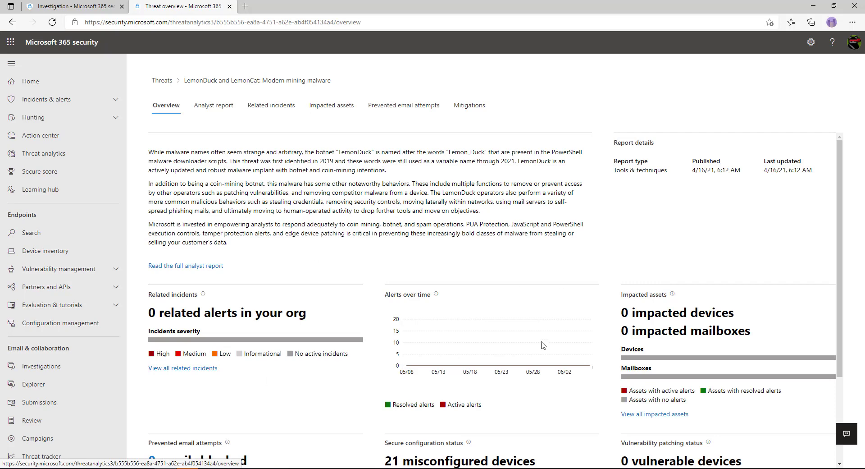
Review the threat report's overview and its secure configuration mitigation details, and open the analyst report
click(841, 210)
drag(842, 210, 850, 322)
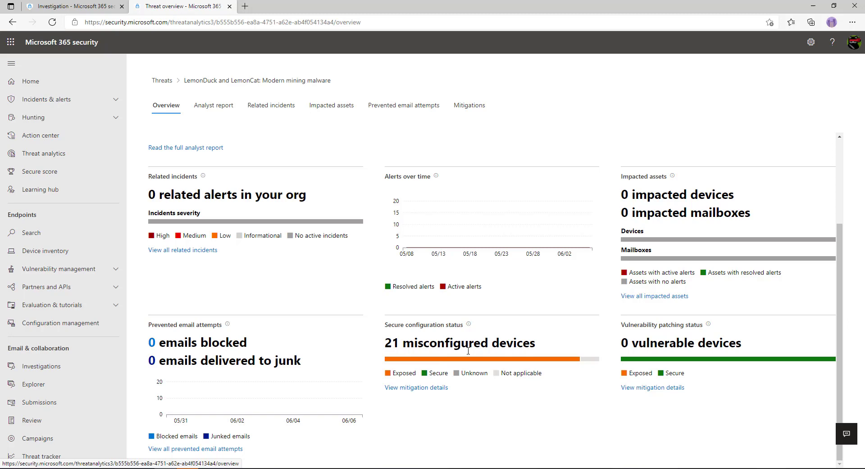
click(425, 388)
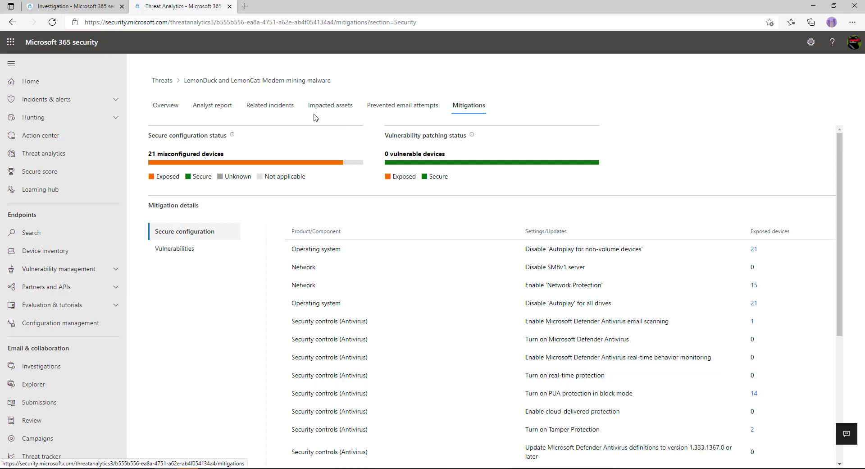
click(228, 110)
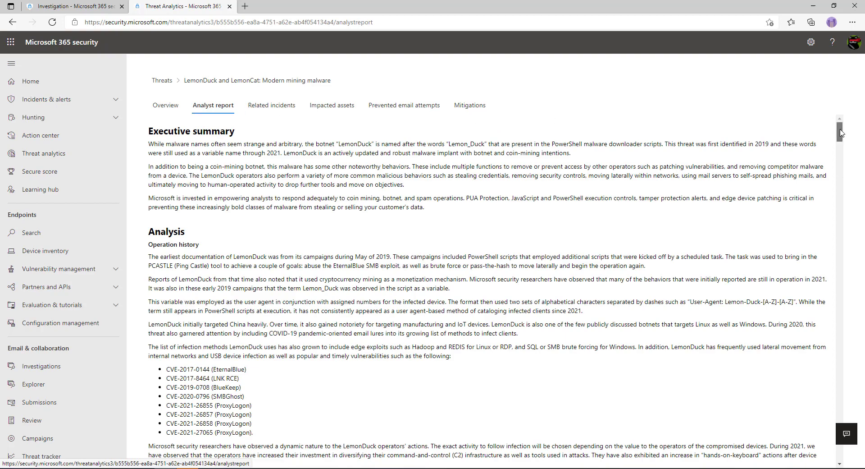
Review the analyst report's Duck and Cat attack diagrams, the related incidents and impacted assets, and return to the threats list
drag(841, 133, 841, 175)
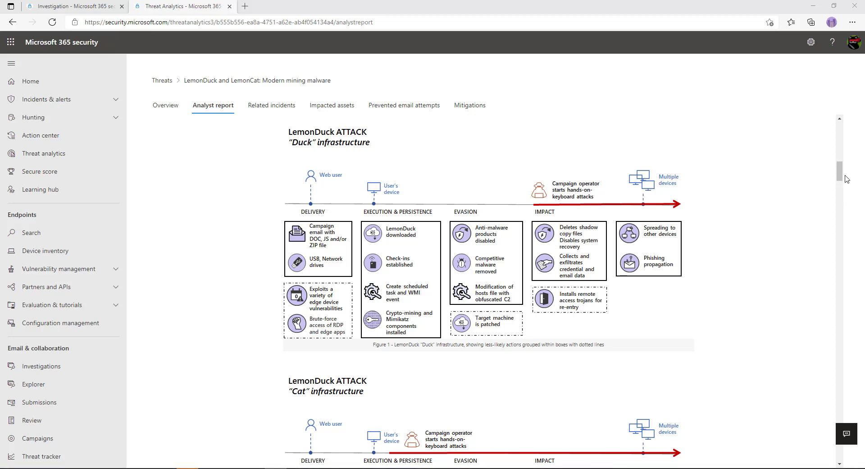
drag(840, 172, 841, 186)
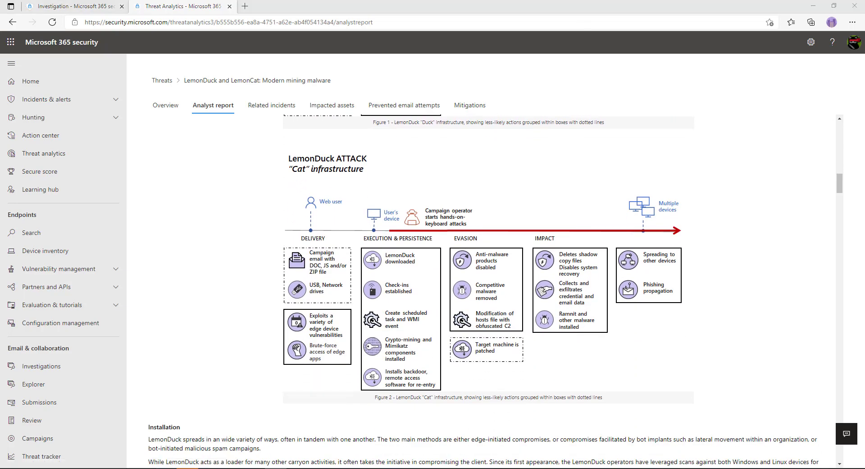
click(268, 107)
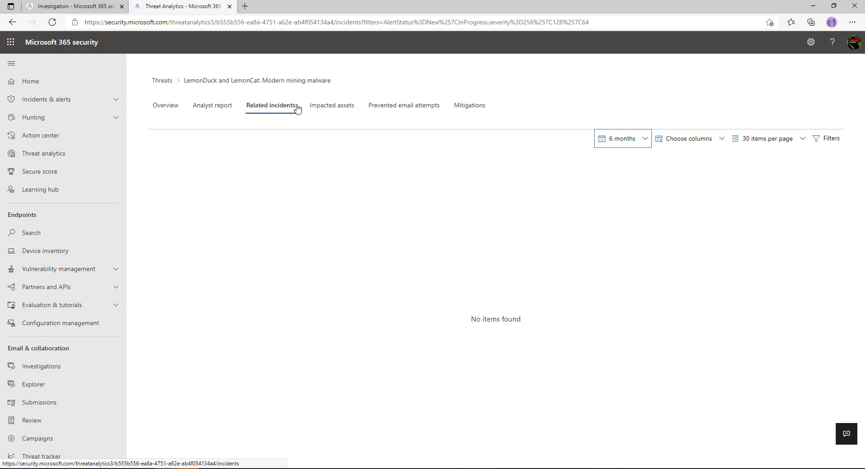
click(320, 110)
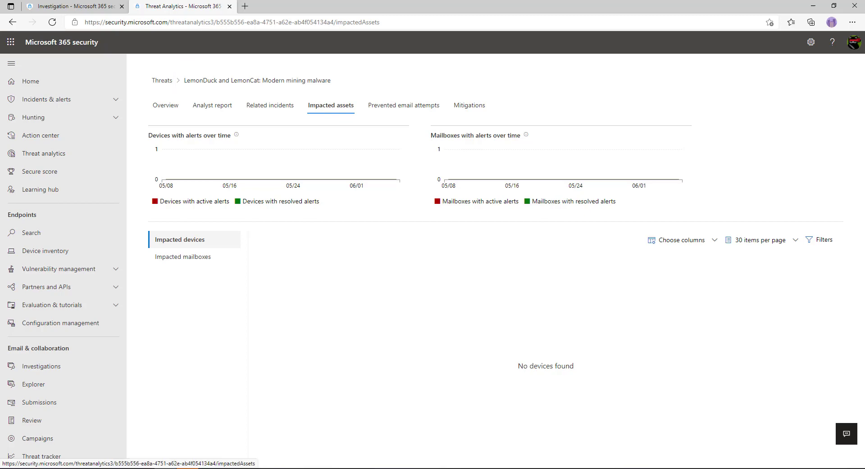
click(174, 83)
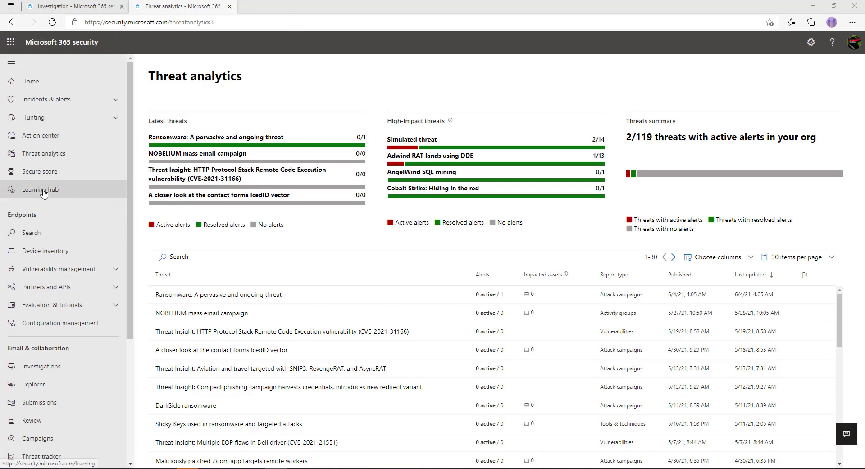
Browse the Learning hub down to its Endpoints and Email & collaboration content, and open the Evaluation lab
click(70, 191)
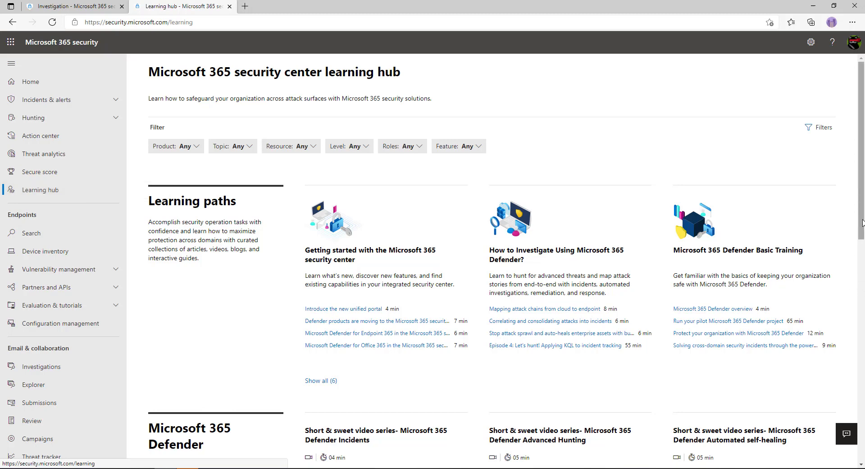
drag(861, 222, 847, 415)
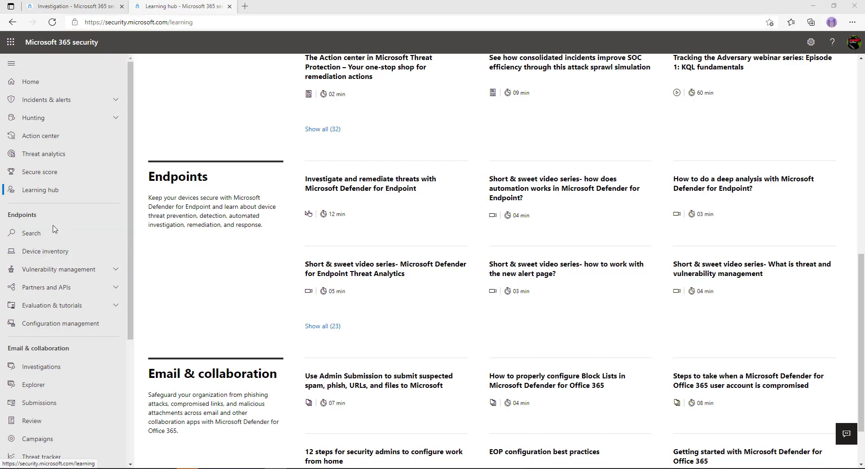
click(116, 307)
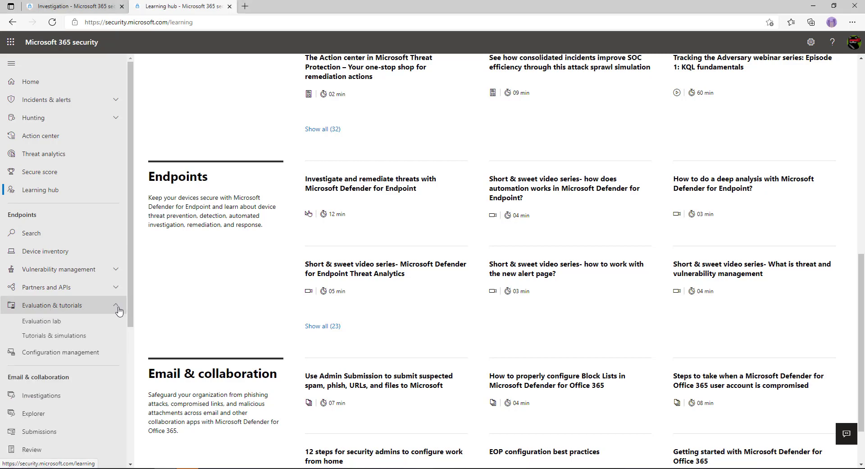
click(45, 322)
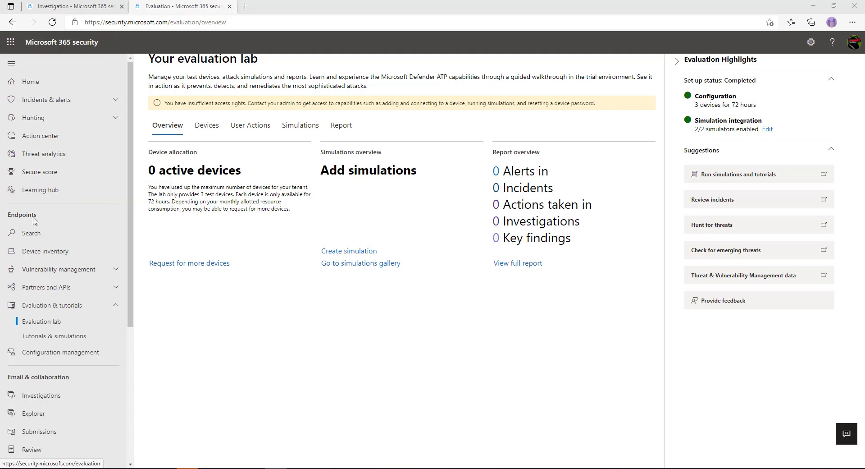
Open the Mailflow status report from the Email & collaboration reports, examine its Funnel view, and return to the Reports list
scroll(36, 217, down, 4)
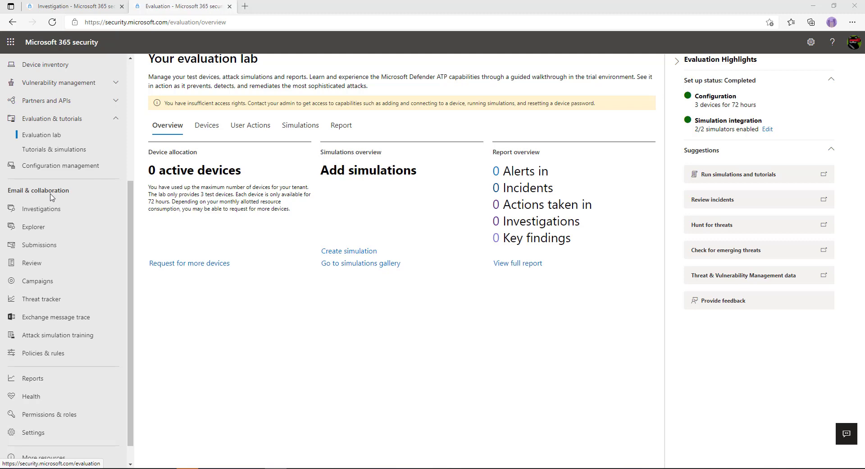
scroll(45, 243, down, 1)
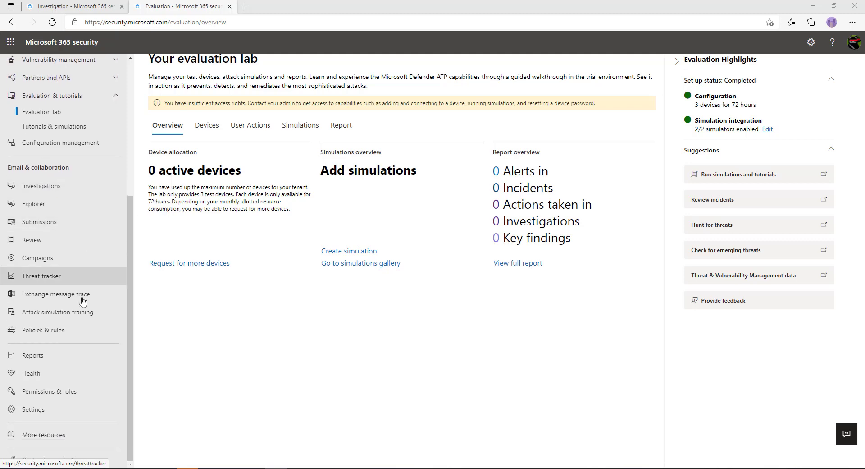
click(37, 355)
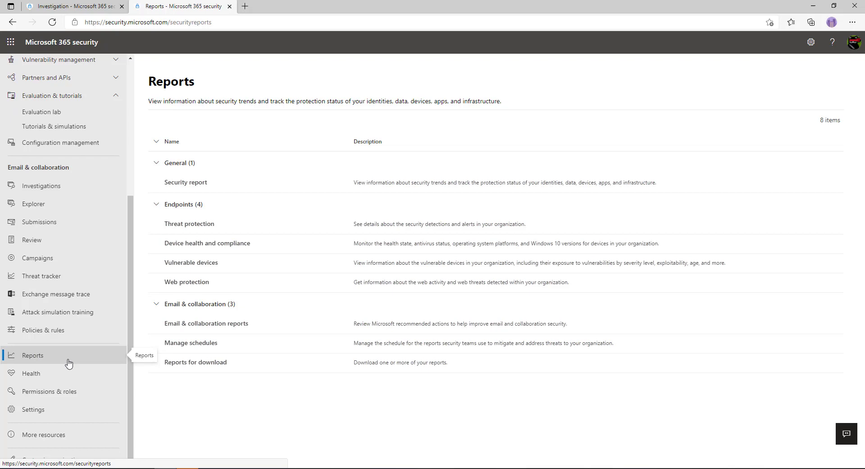
click(220, 323)
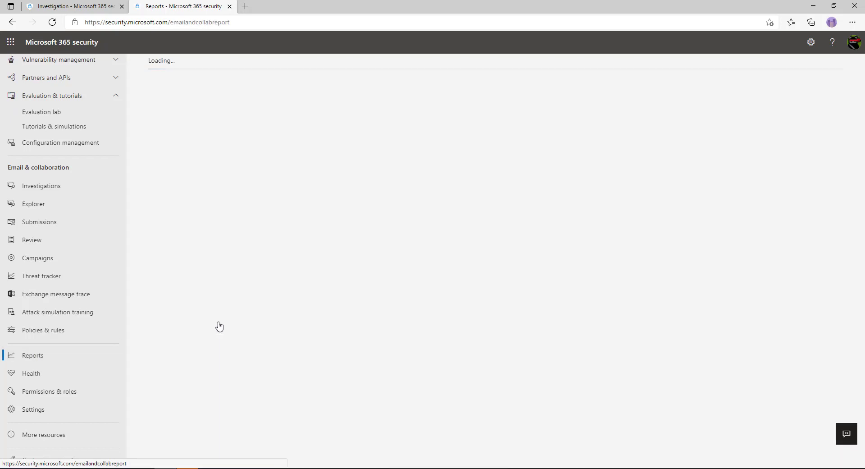
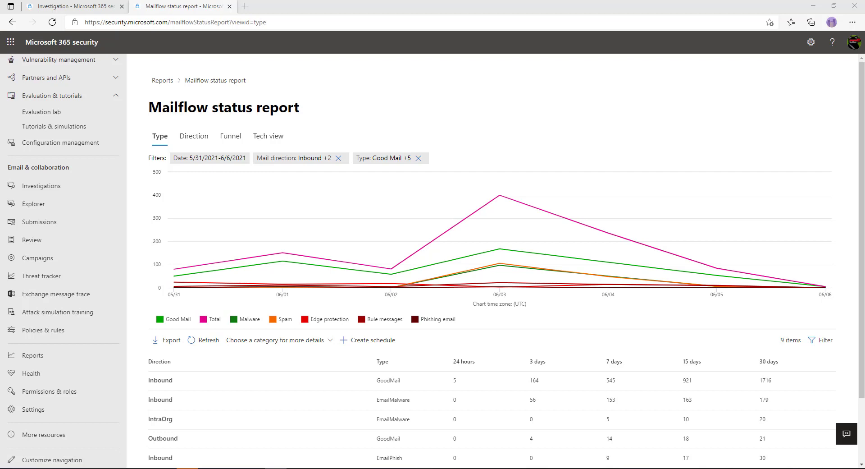
click(230, 135)
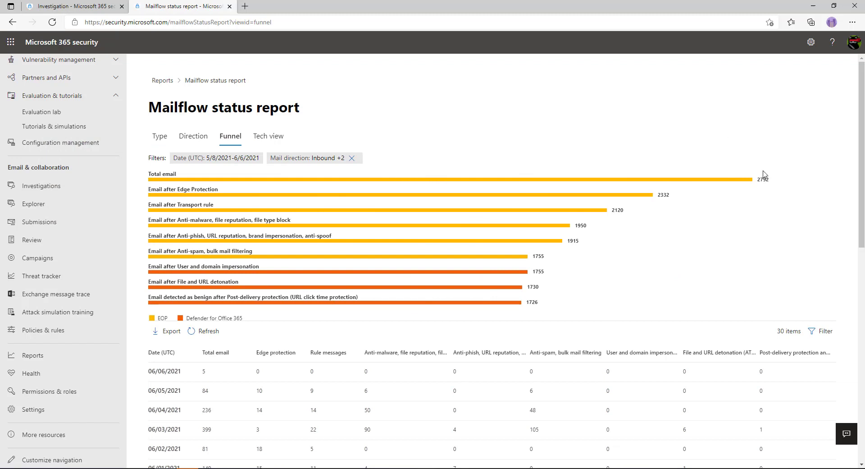
mouse_move(713, 183)
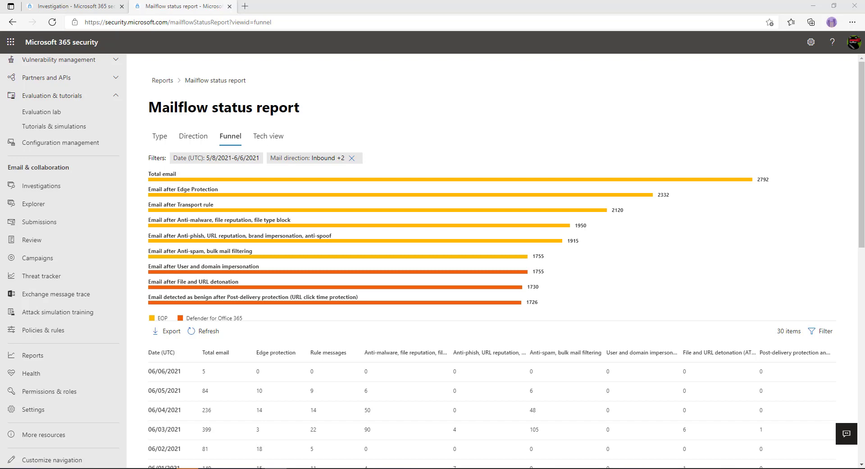
click(37, 356)
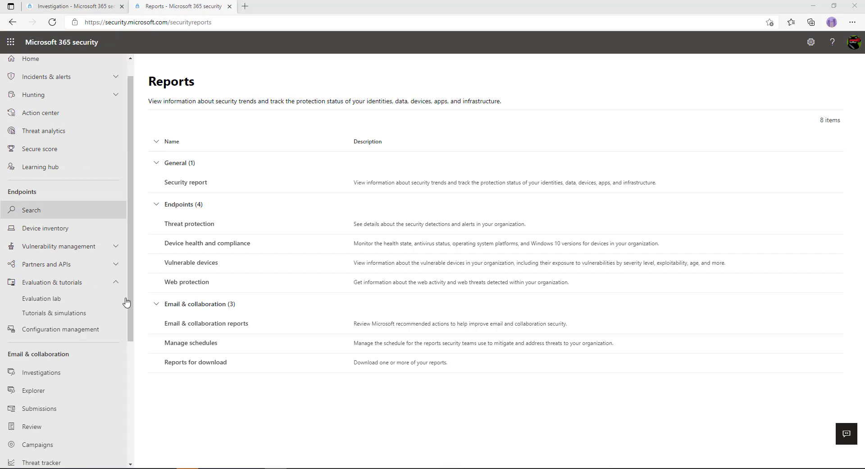
Open Partner applications under Partners and APIs and browse the integrations through to the managed security service providers
click(100, 267)
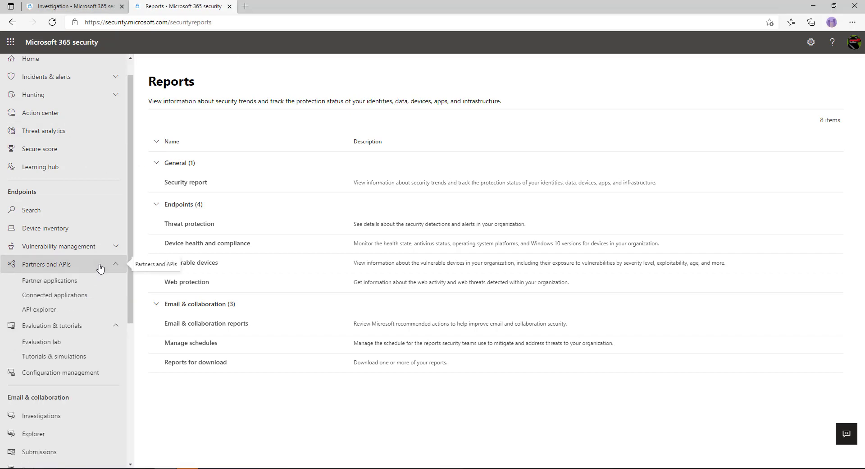
click(60, 282)
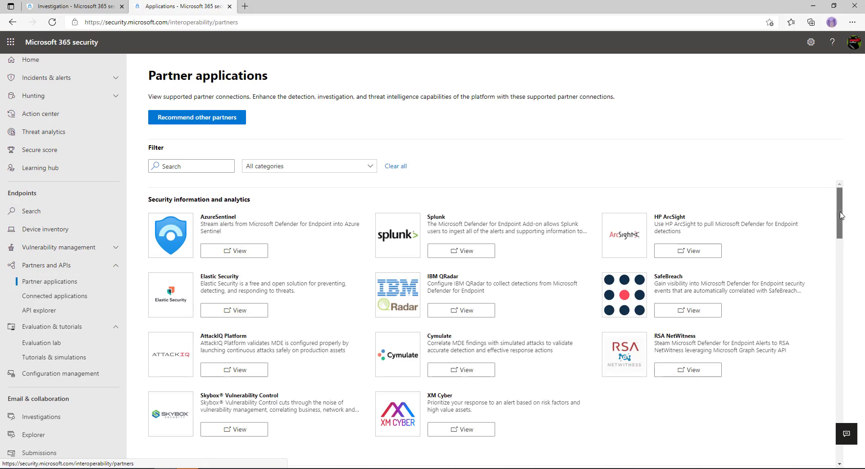
drag(840, 215, 840, 375)
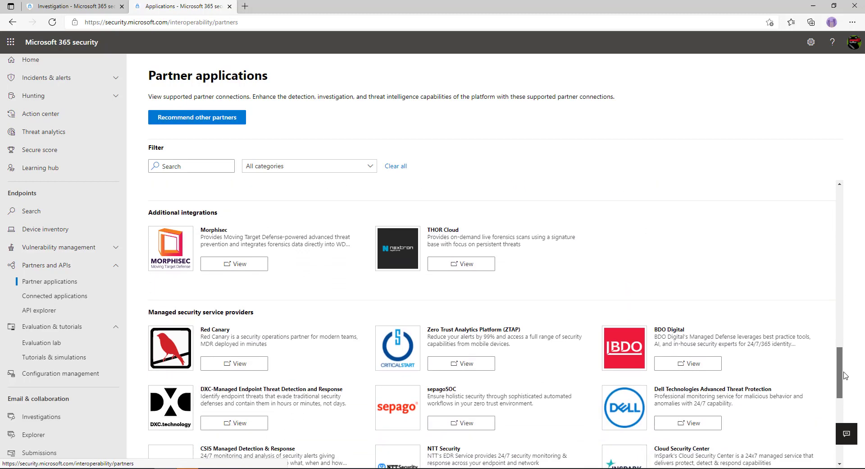
Open the Device discovery settings
click(811, 42)
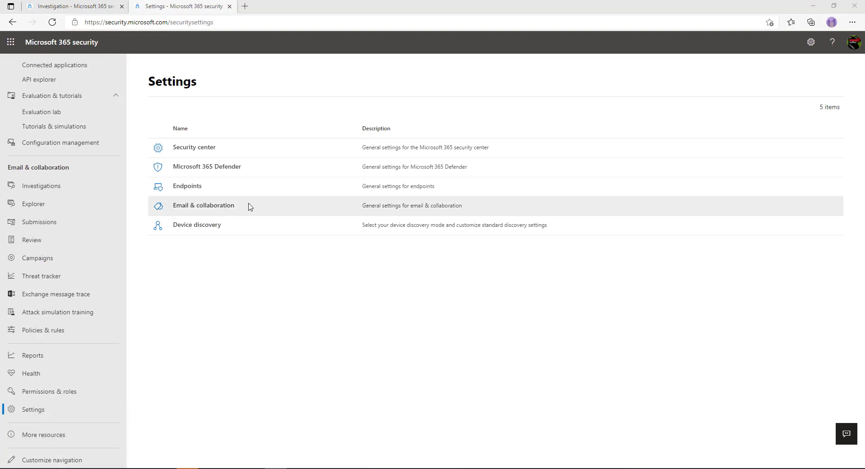
click(196, 228)
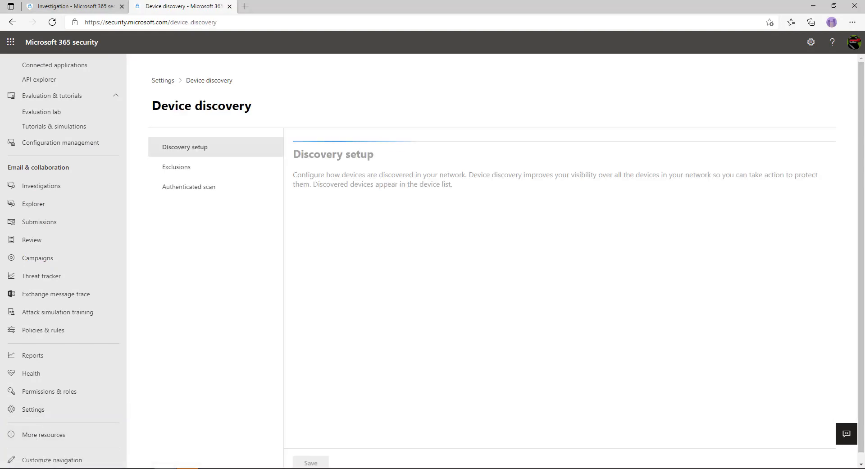